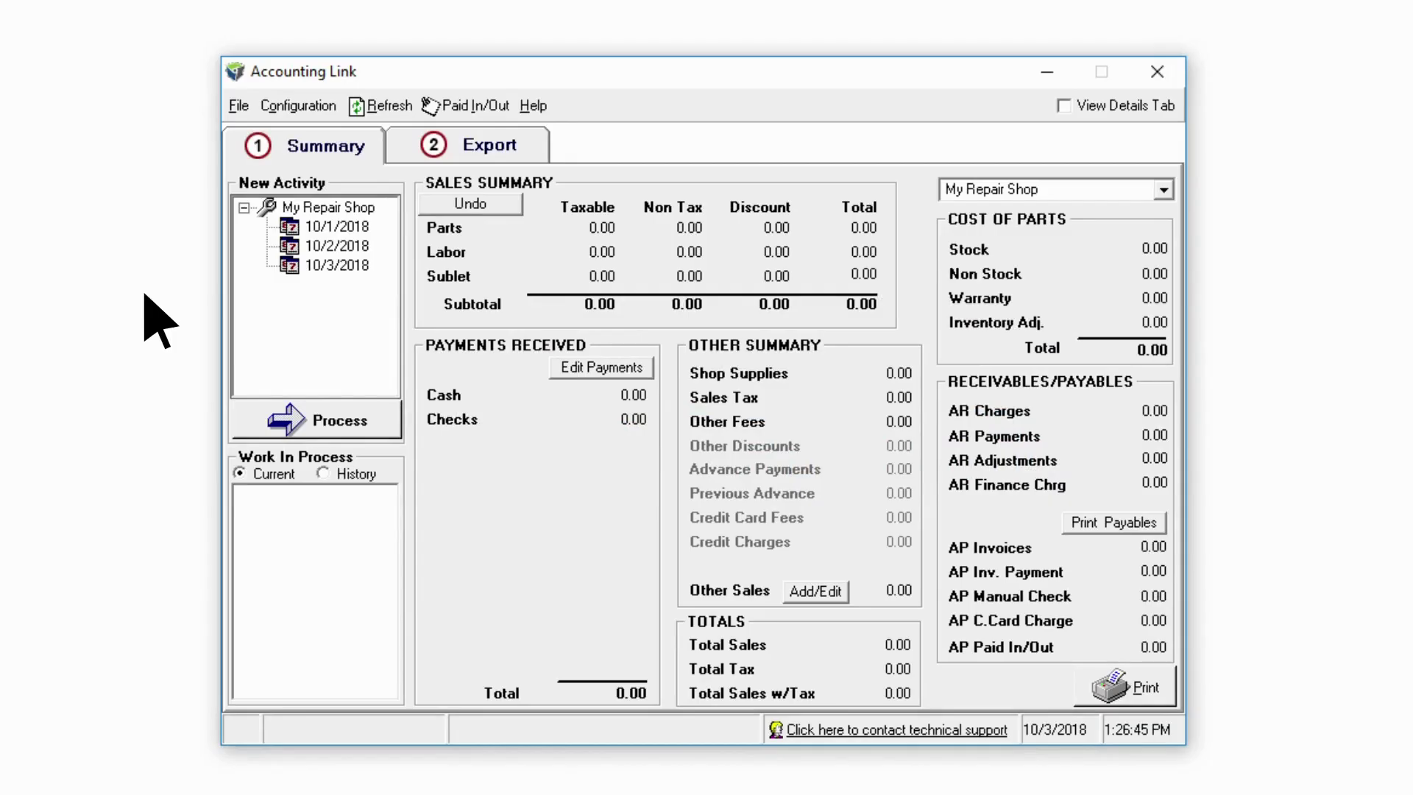
Review the new activity list for 10/1/2018 and process that day's transactions.
left_click(314, 227)
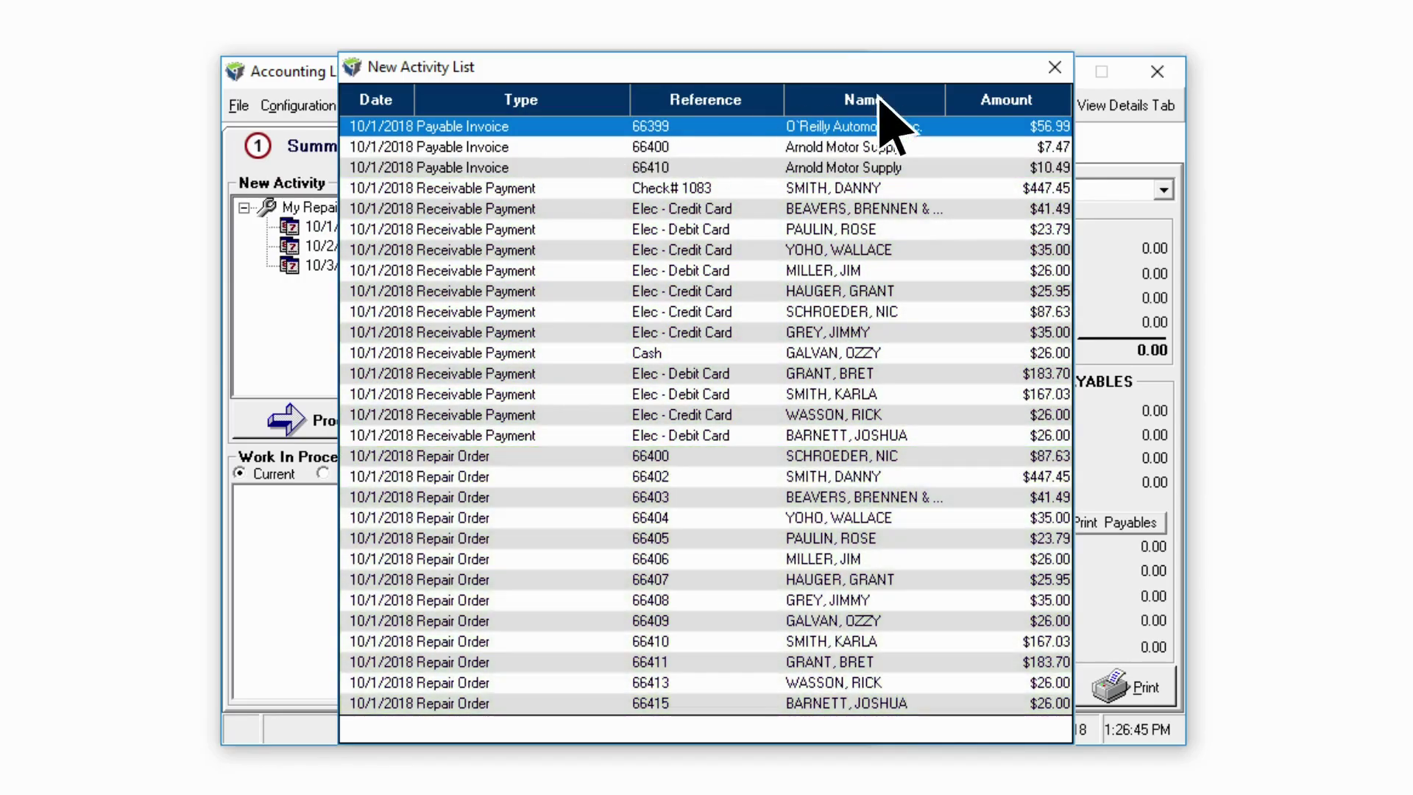
left_click(1054, 67)
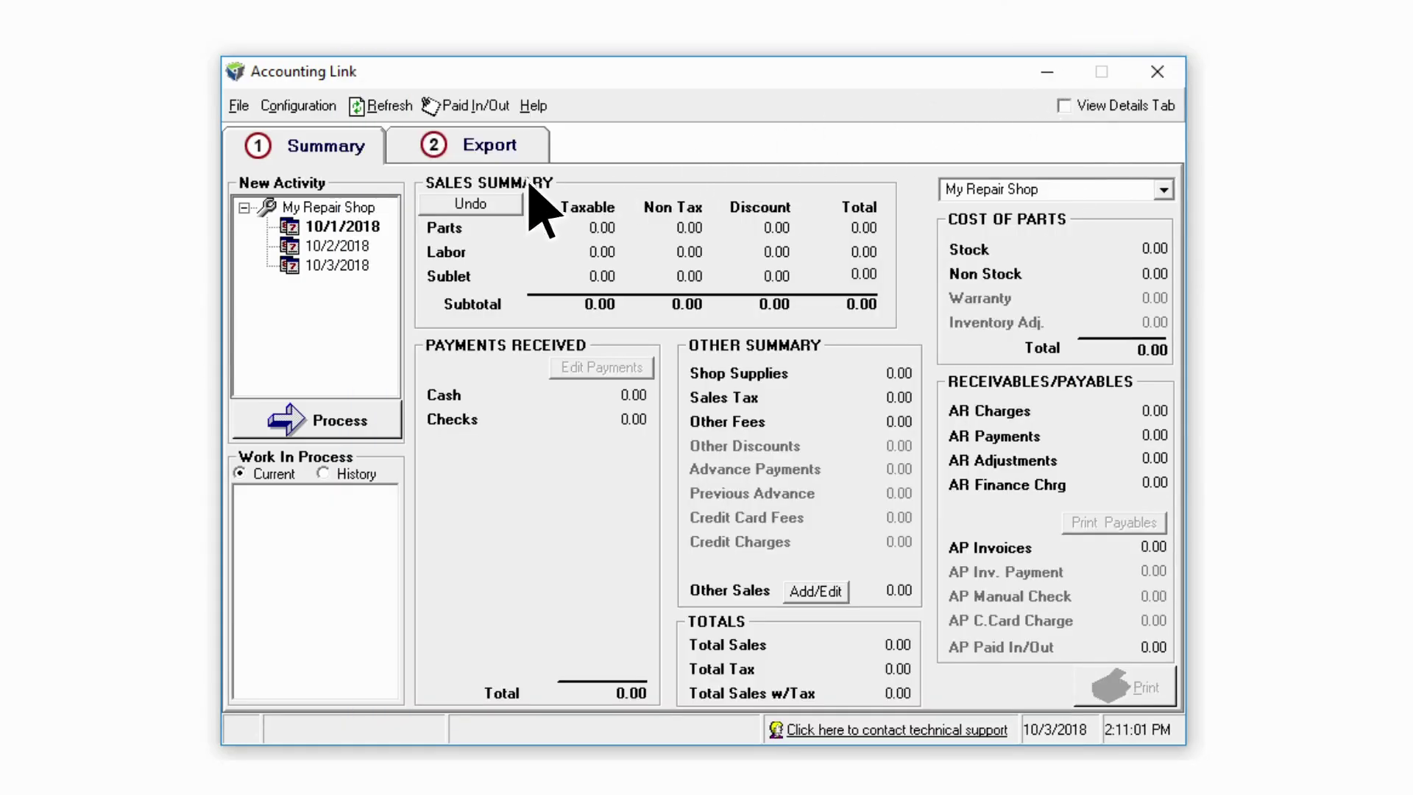
left_click(323, 227)
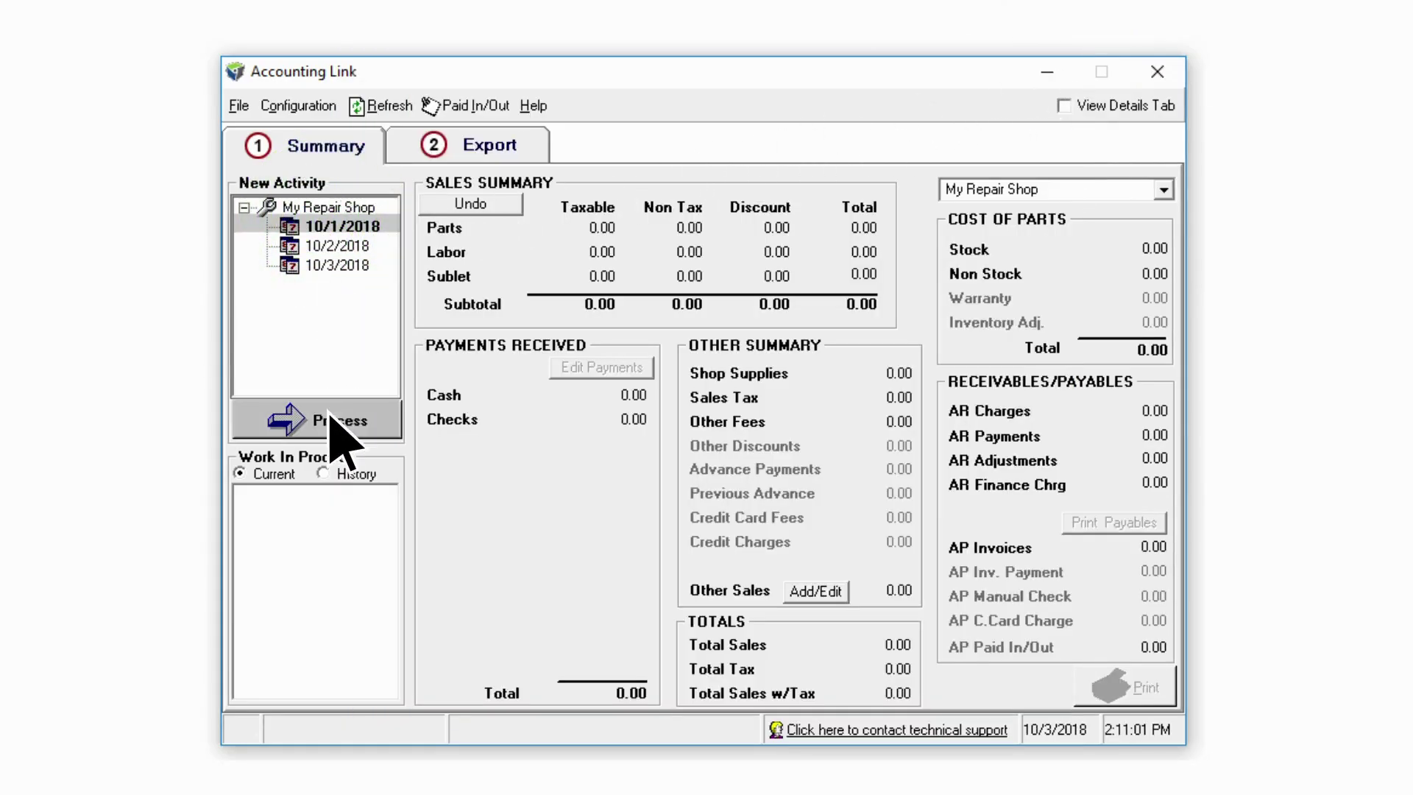
left_click(257, 421)
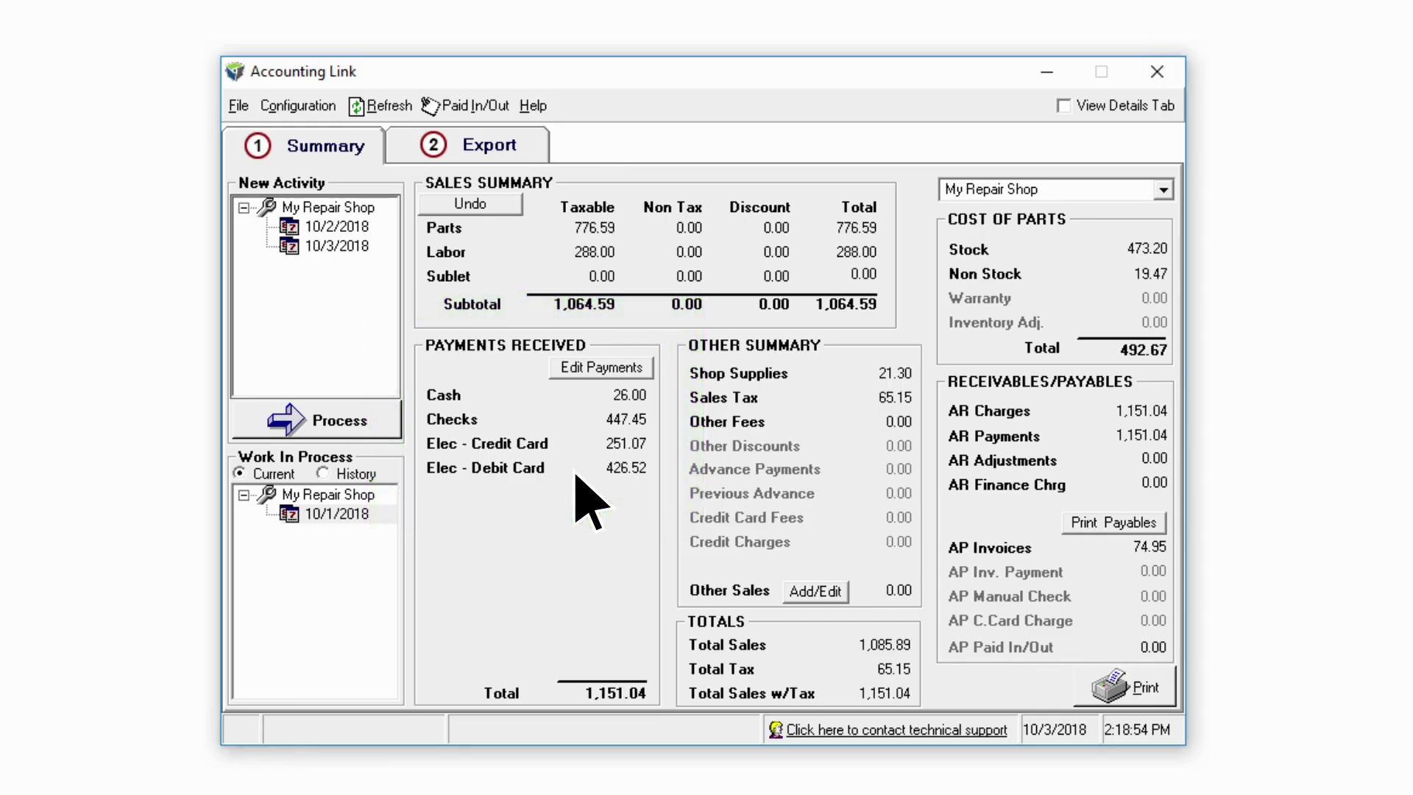
Change the payment type of the 183.70 debit card payment to Amex and save it in the received payments.
left_click(600, 370)
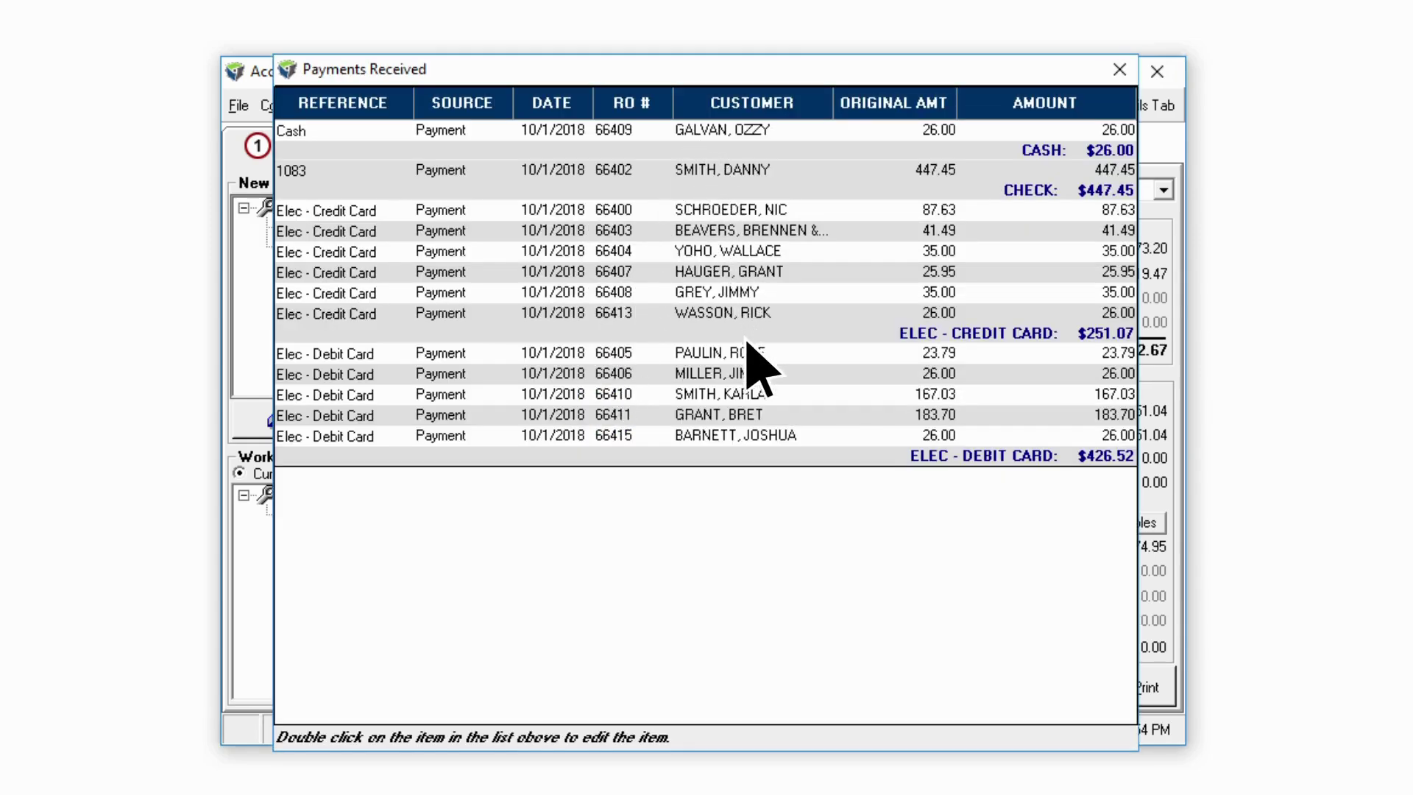
left_click(761, 412)
double_click(763, 415)
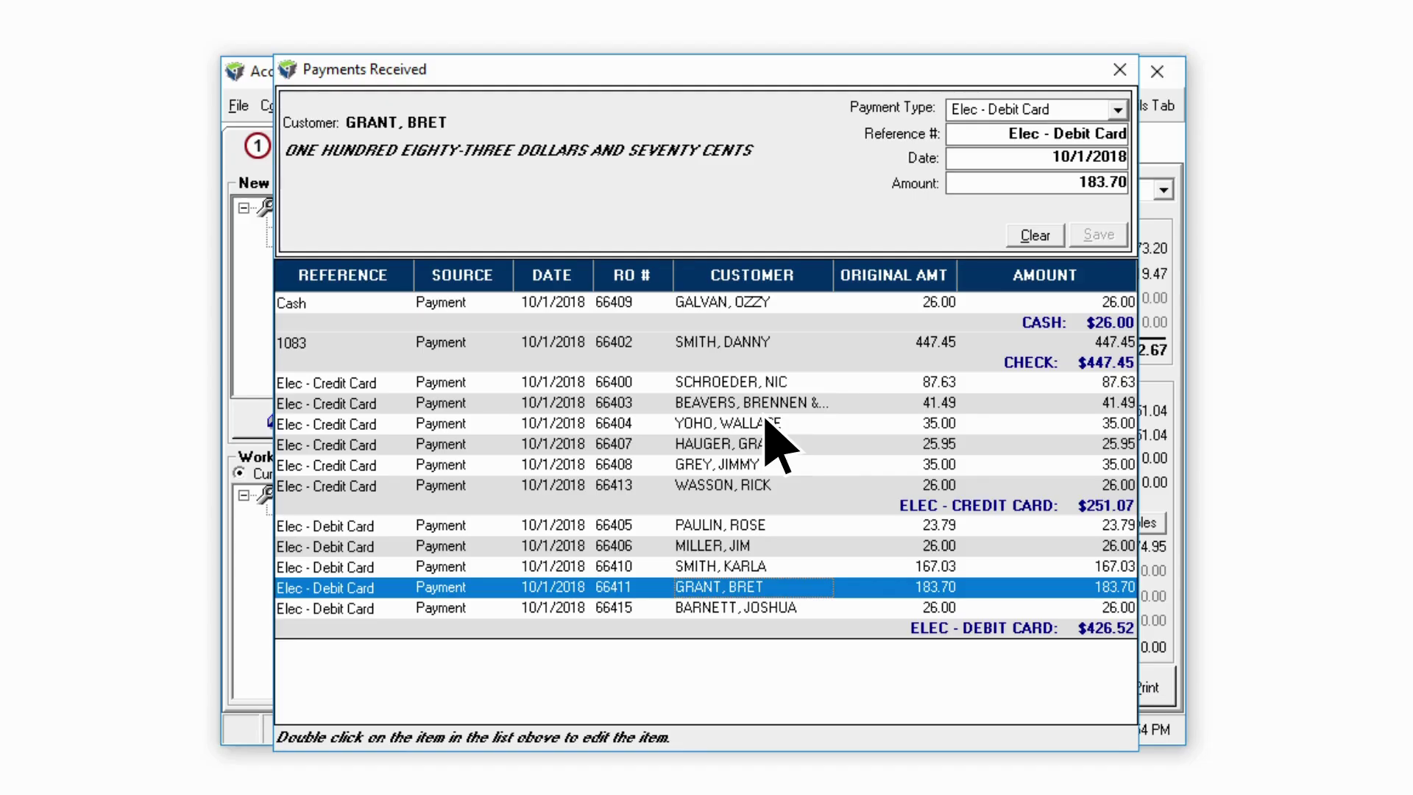
left_click(1120, 111)
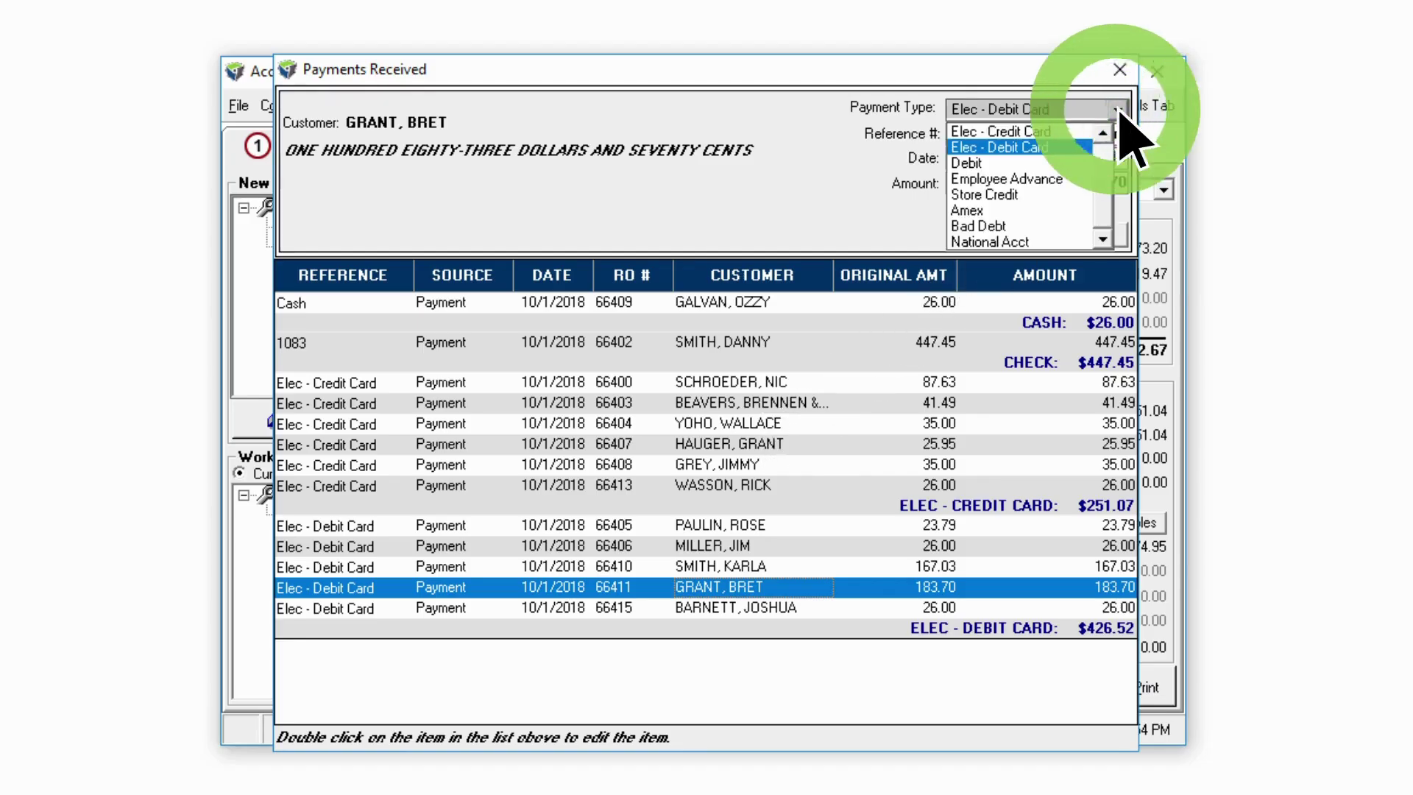
left_click(977, 215)
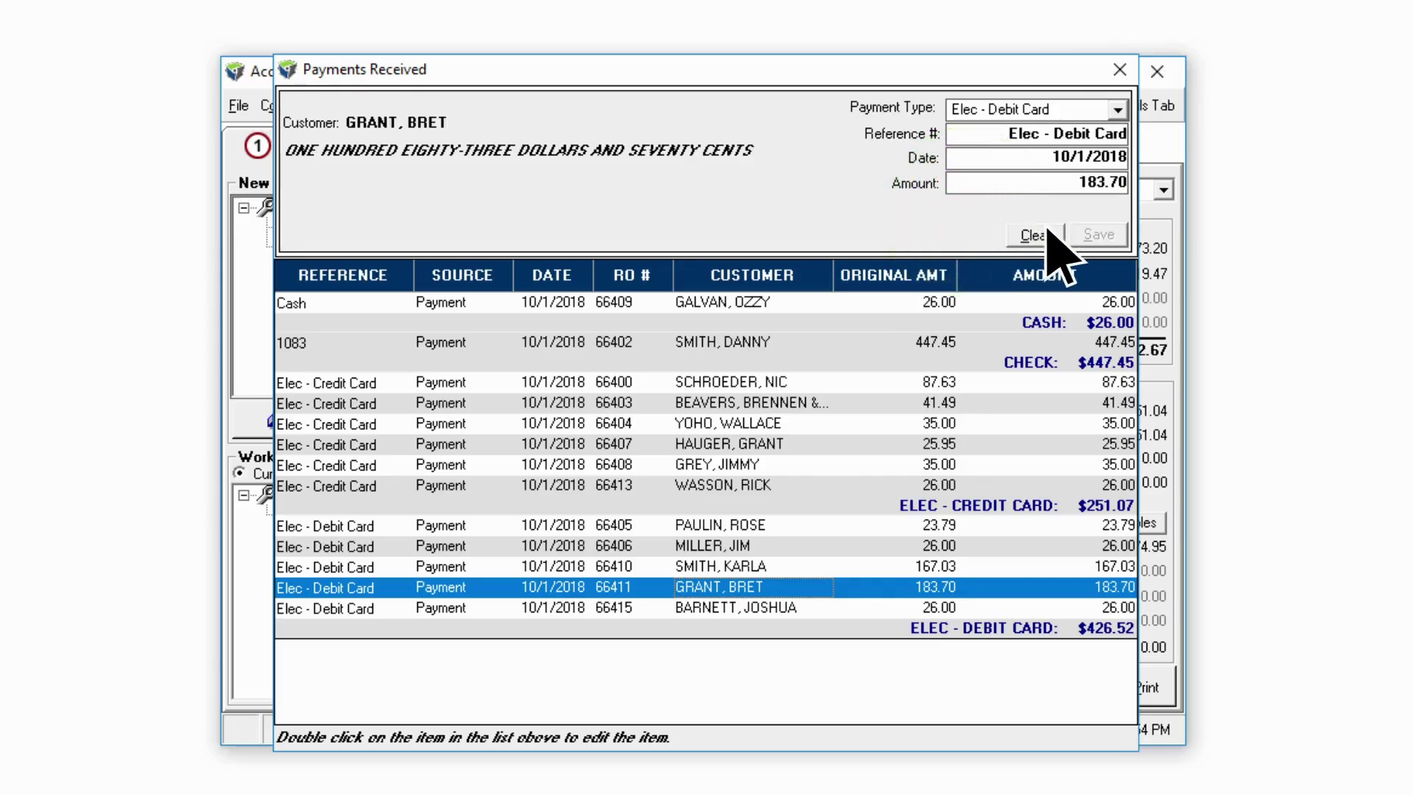
left_click(1103, 234)
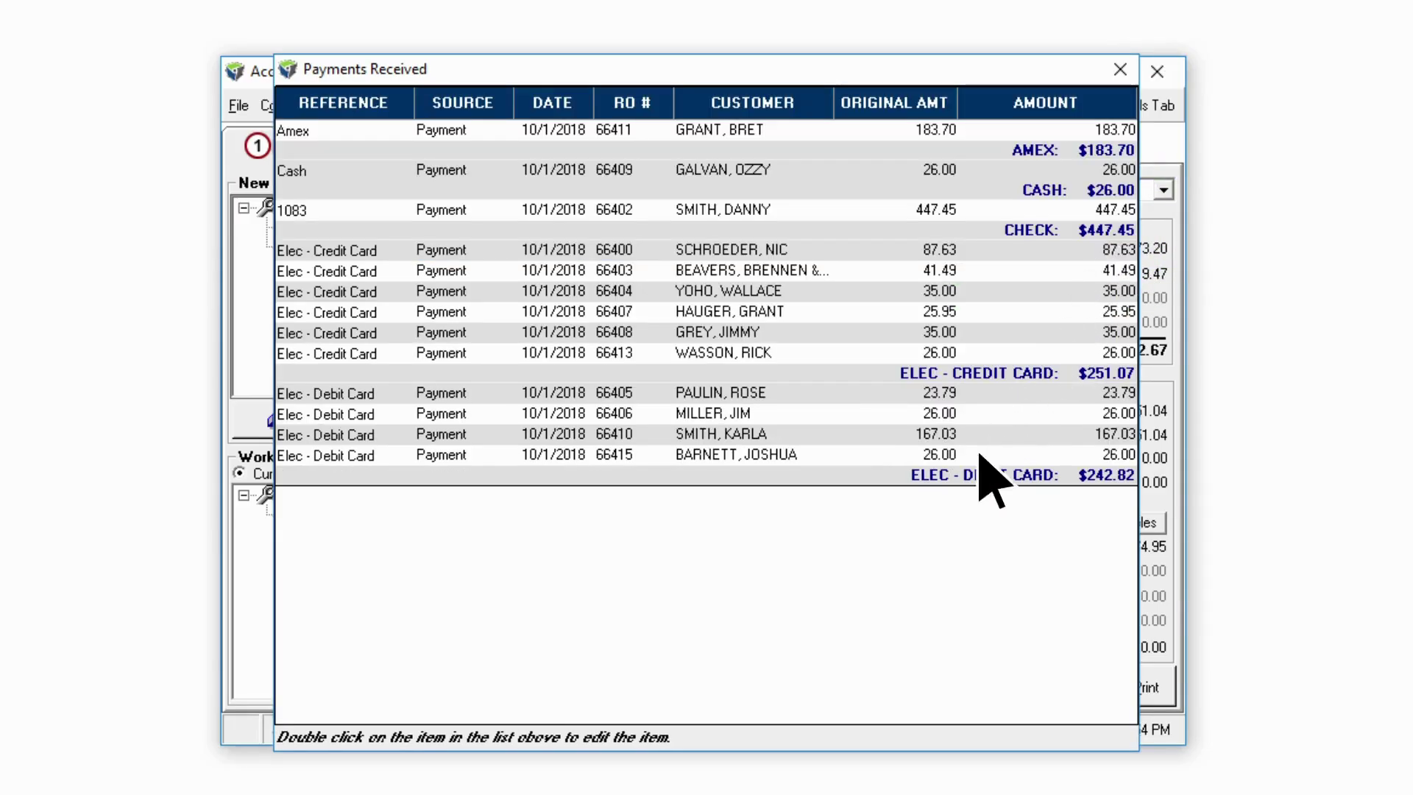
left_click(985, 477)
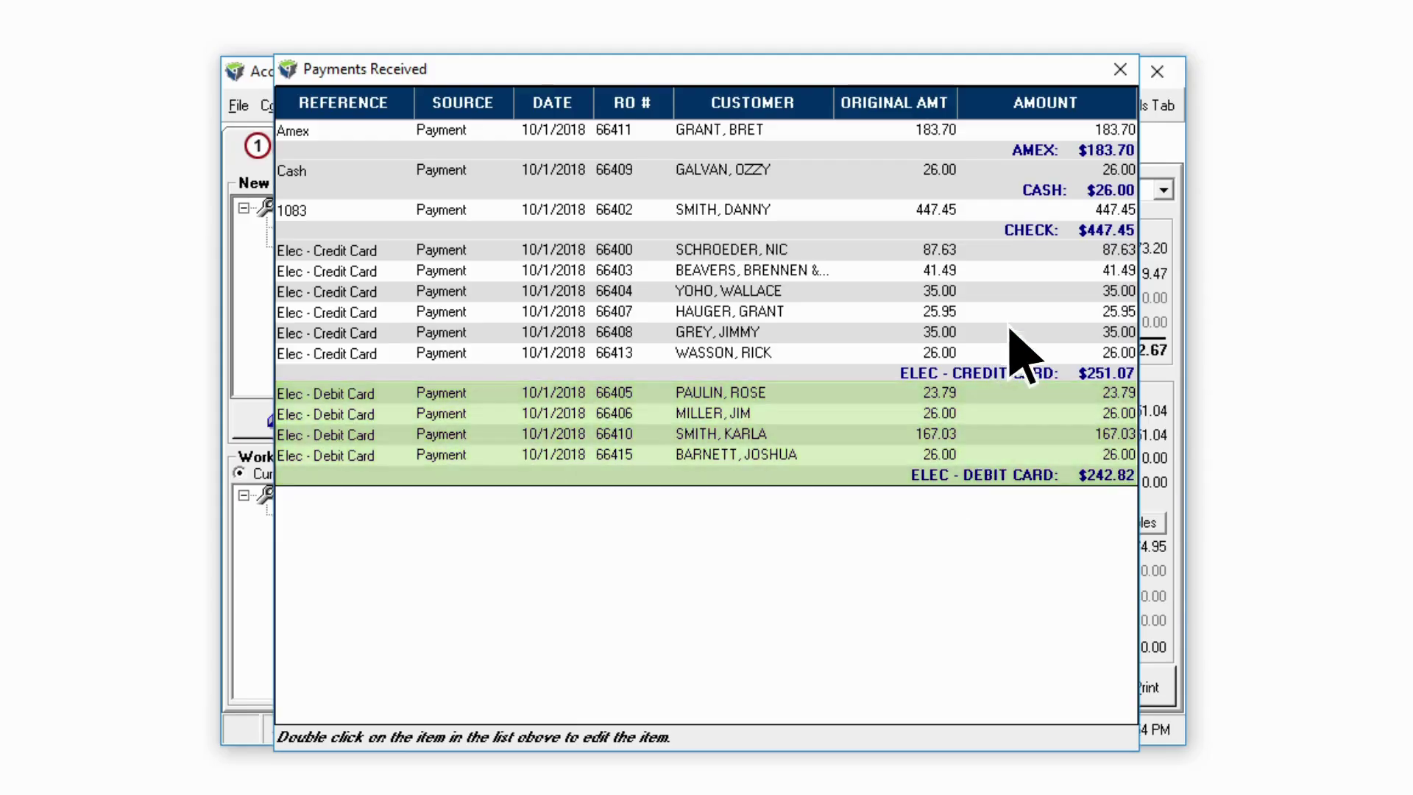
left_click(1066, 155)
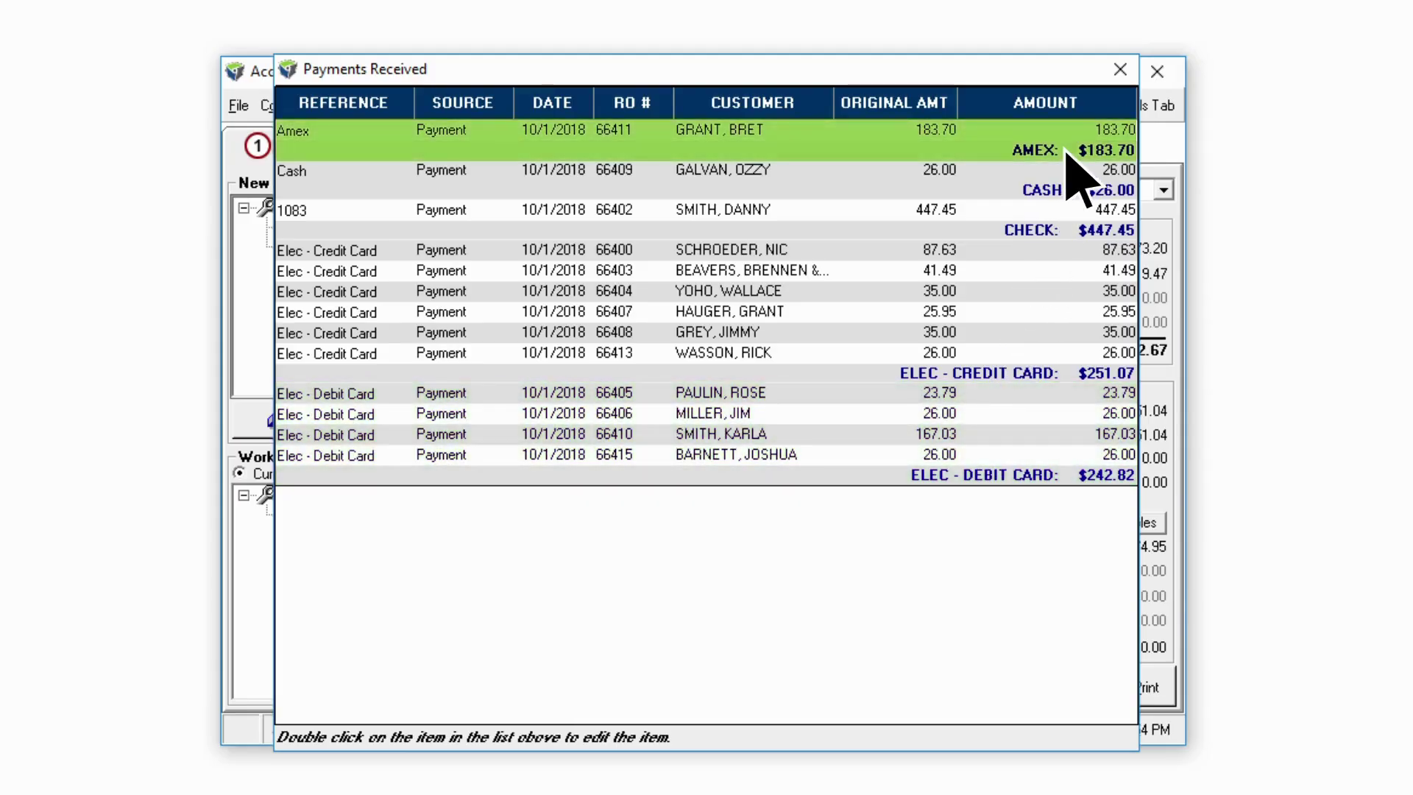
left_click(1119, 69)
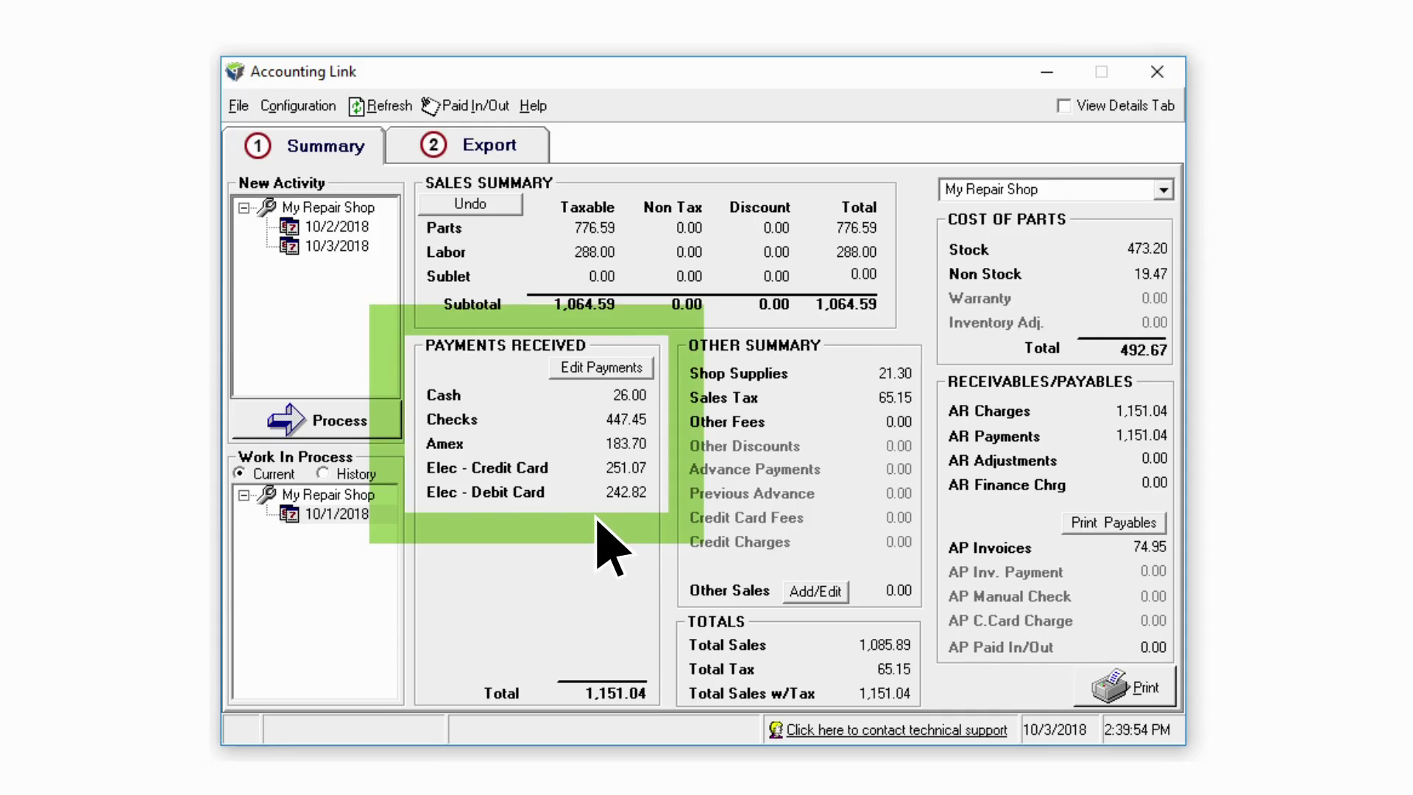
Open the 7.47 Arnold Motor Supply invoice from the payables log and change its vendor to BELLER DISTRIBUTING.
left_click(1114, 523)
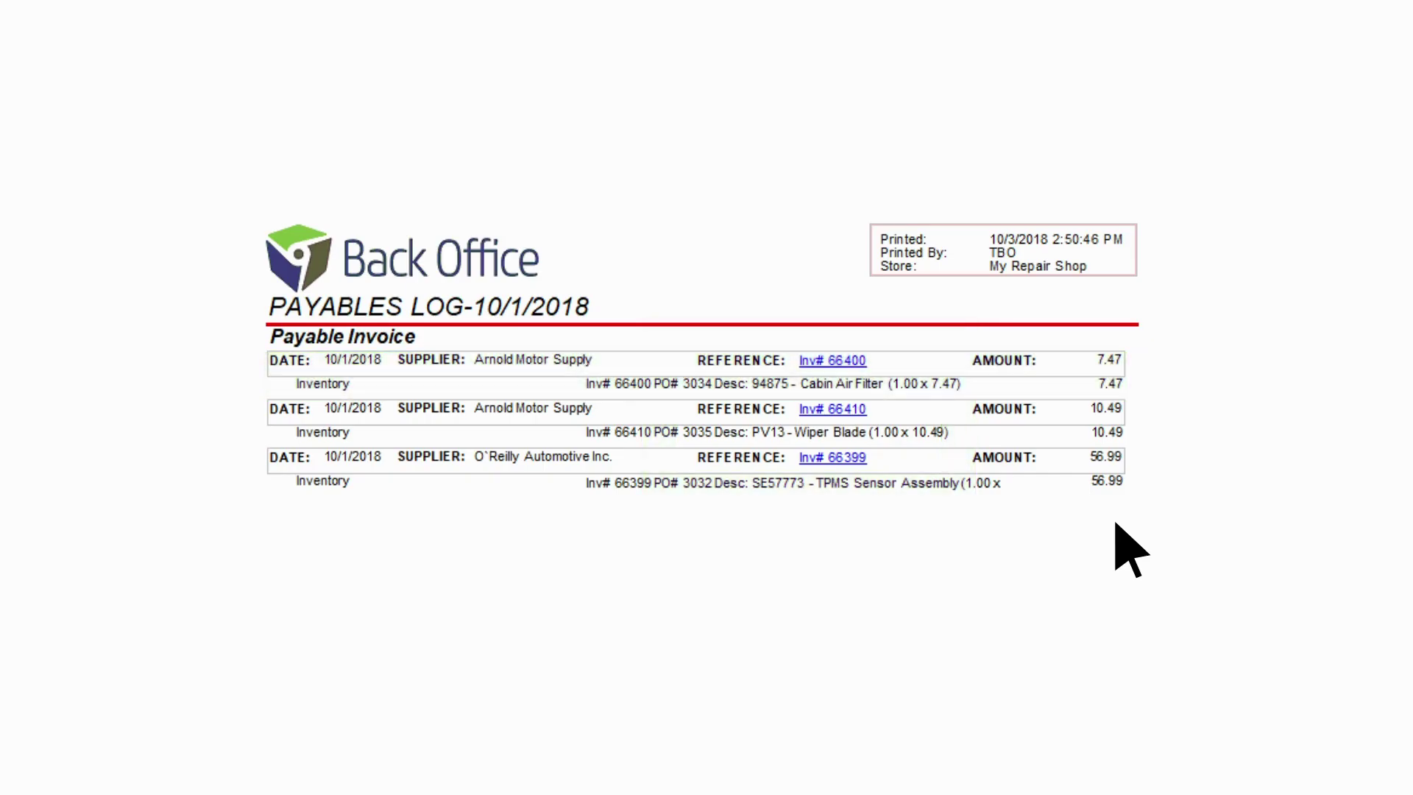
left_click(831, 361)
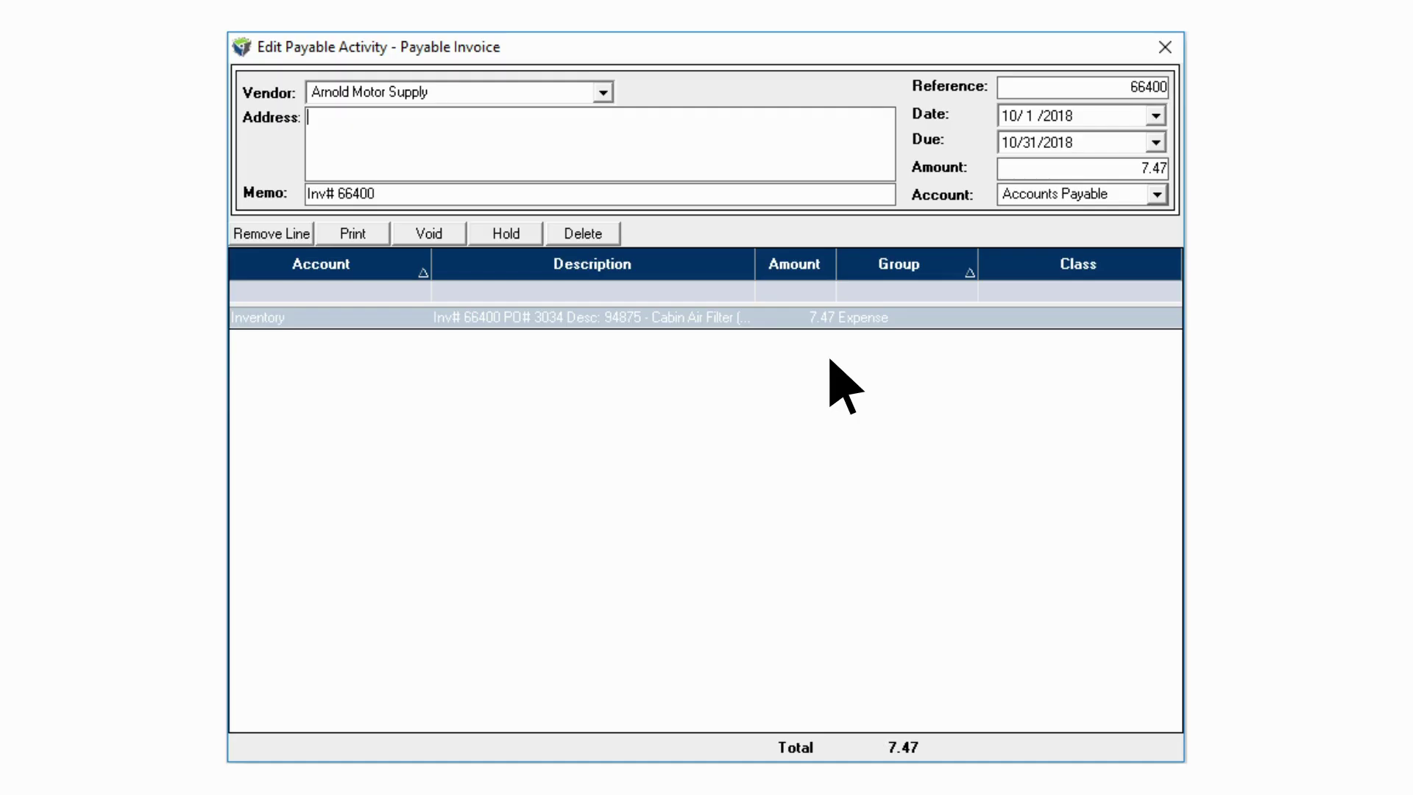
left_click(602, 92)
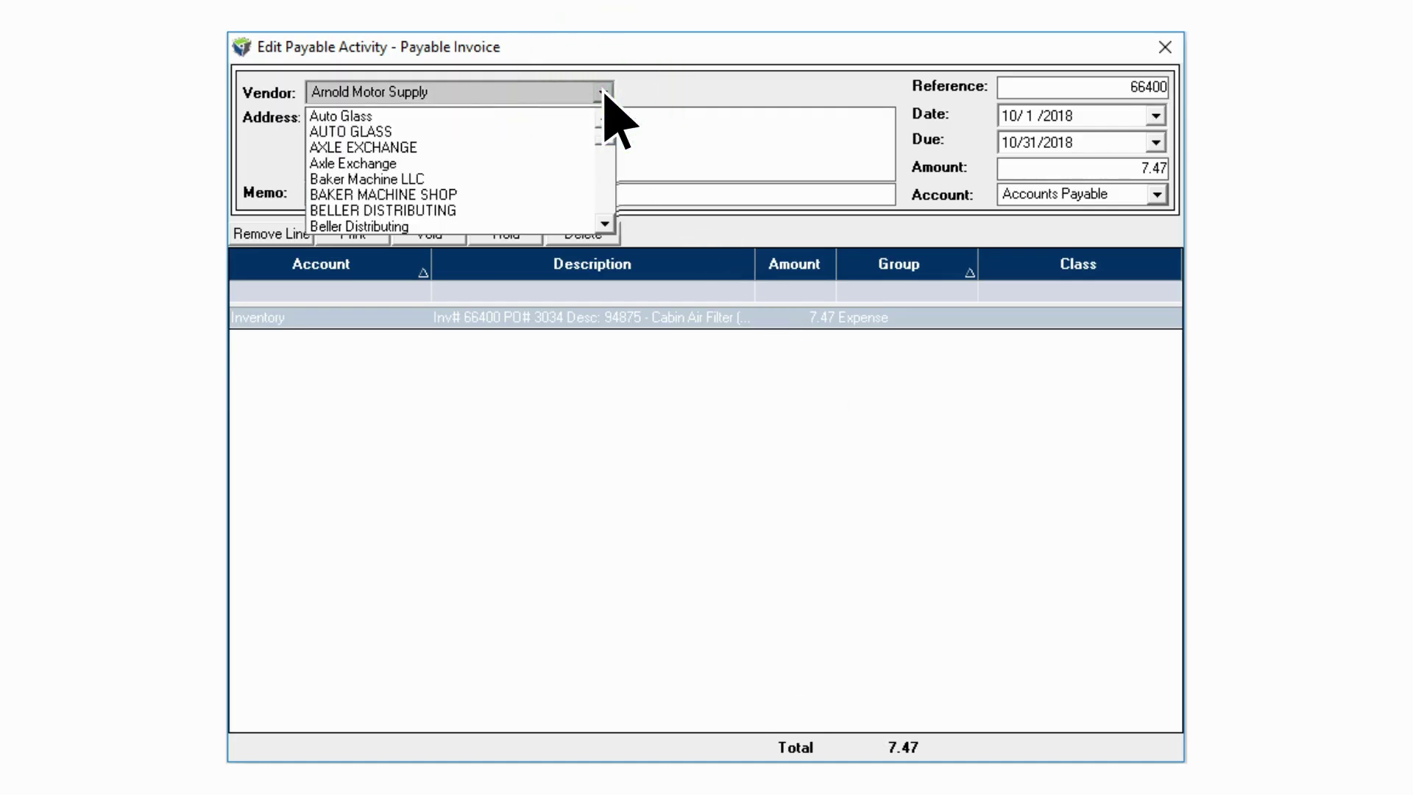
left_click(421, 210)
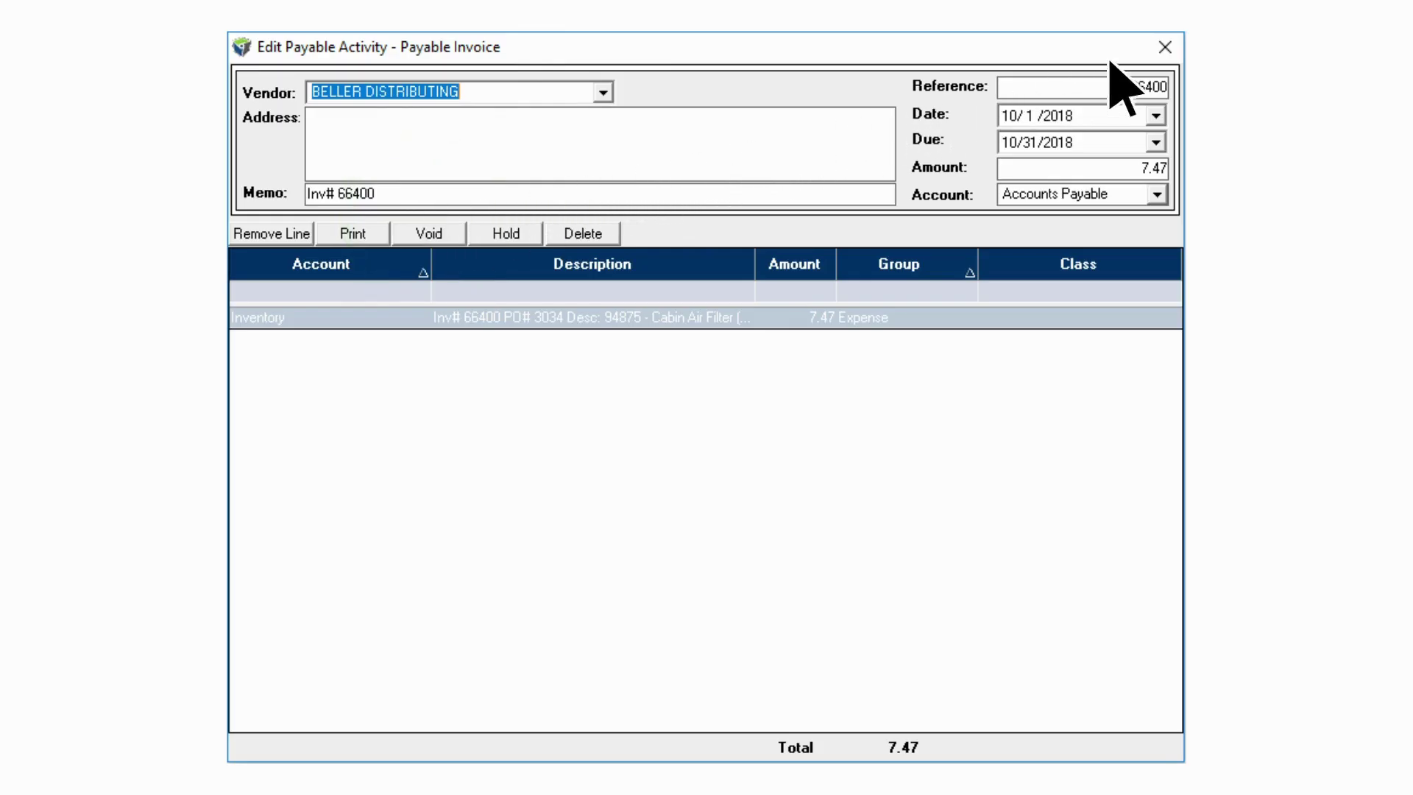
left_click(1164, 47)
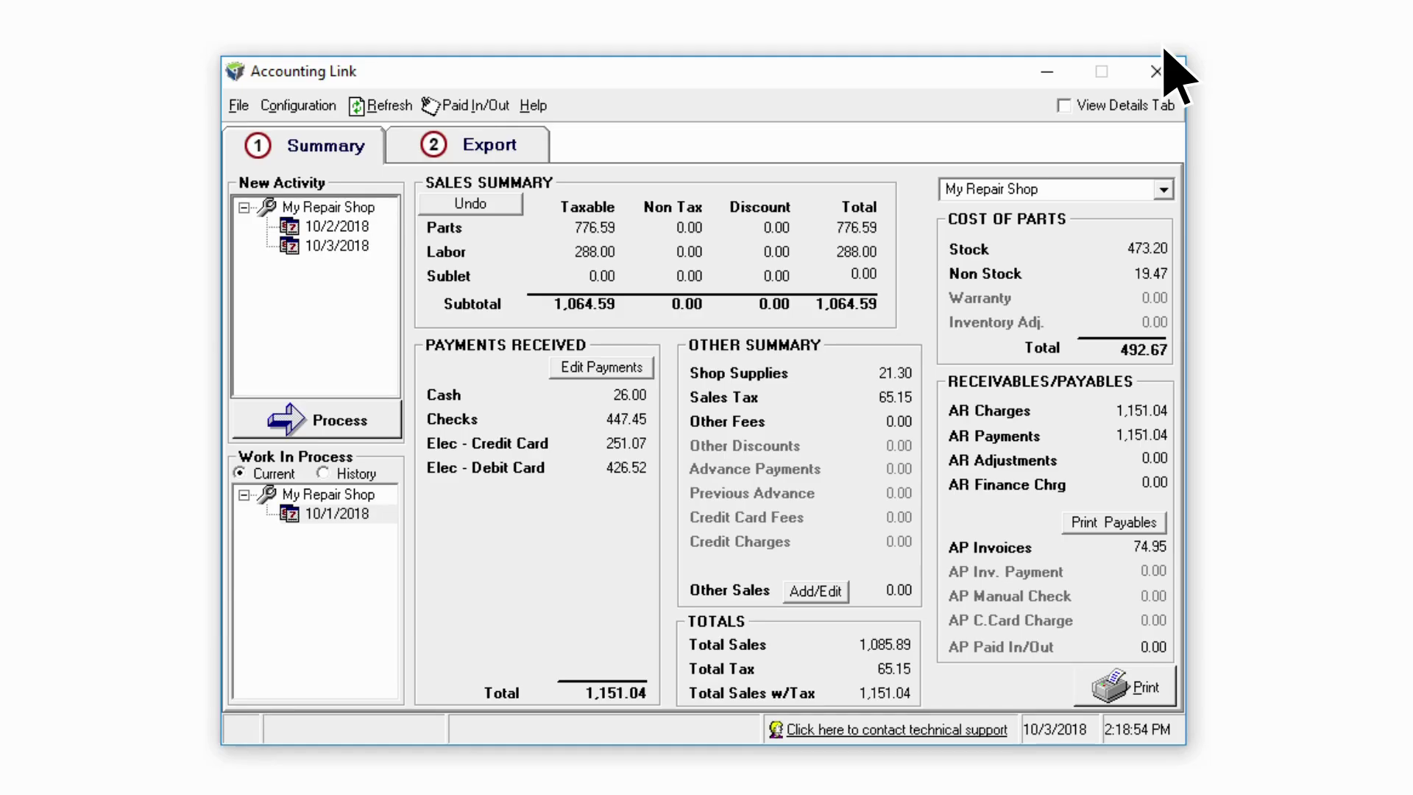
Print the 10/1/2018 summary and export the day's entries to the QuickBooks company file.
left_click(1137, 684)
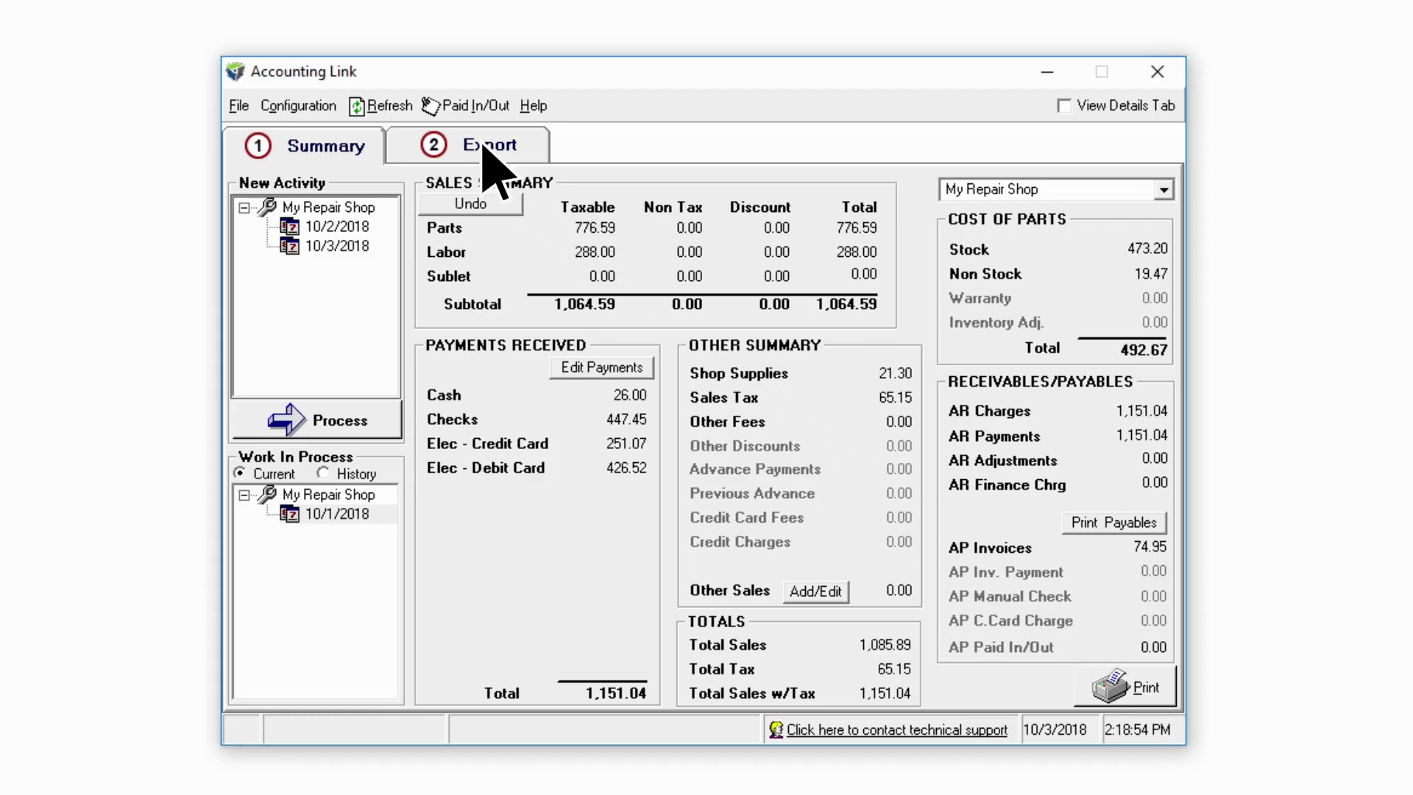
left_click(487, 147)
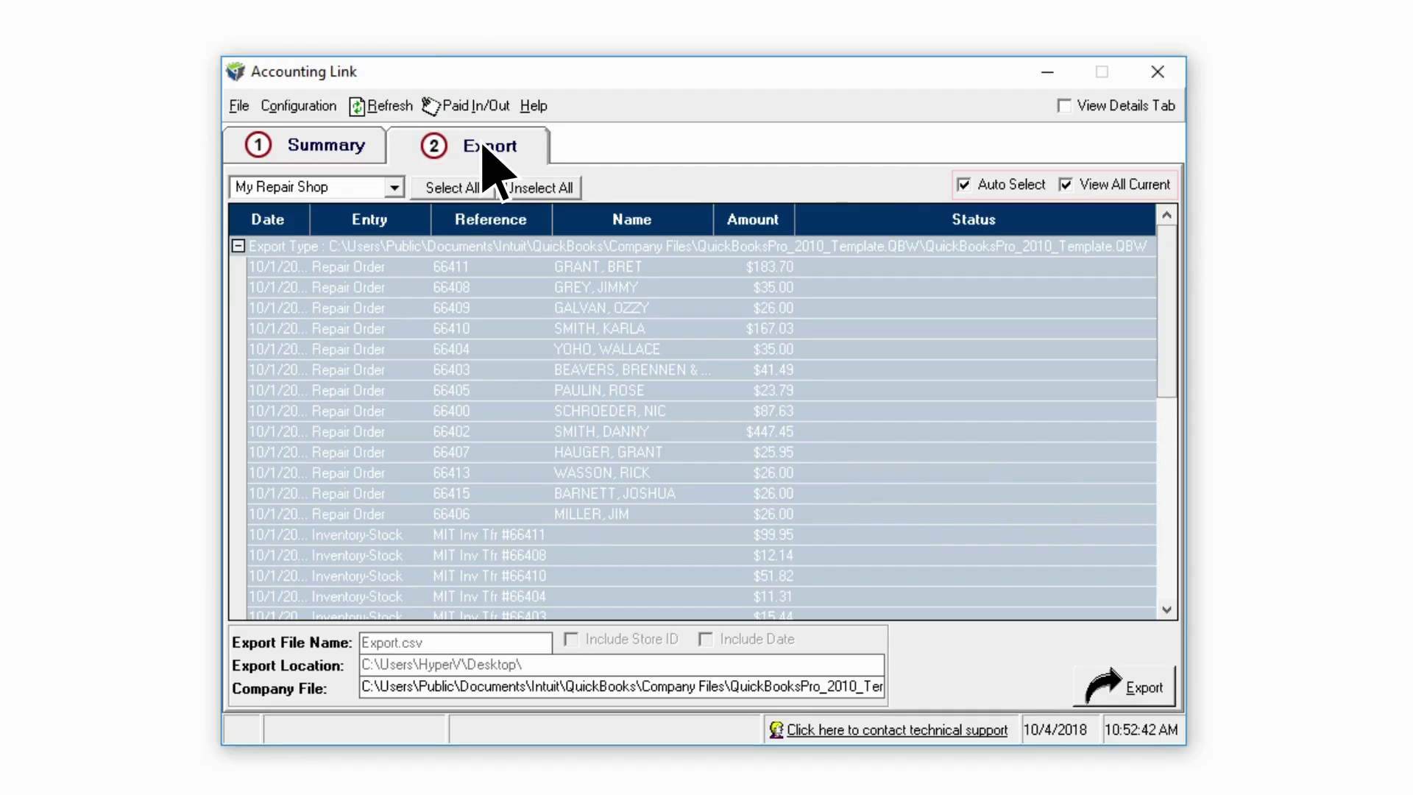
left_click(1128, 696)
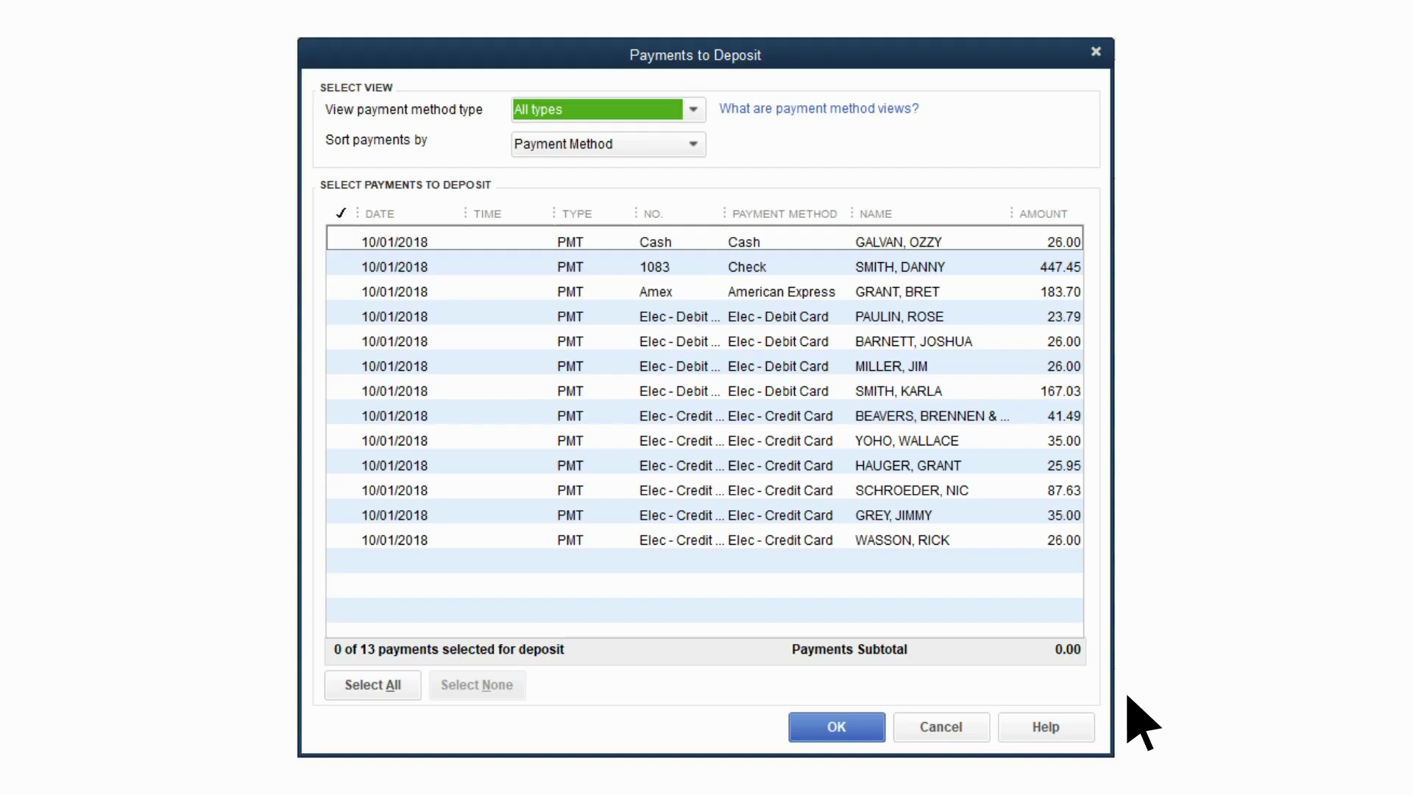
In QuickBooks, deposit the 26.00 cash and 447.45 check payments to the Checking Account and save the deposit.
left_click(836, 728)
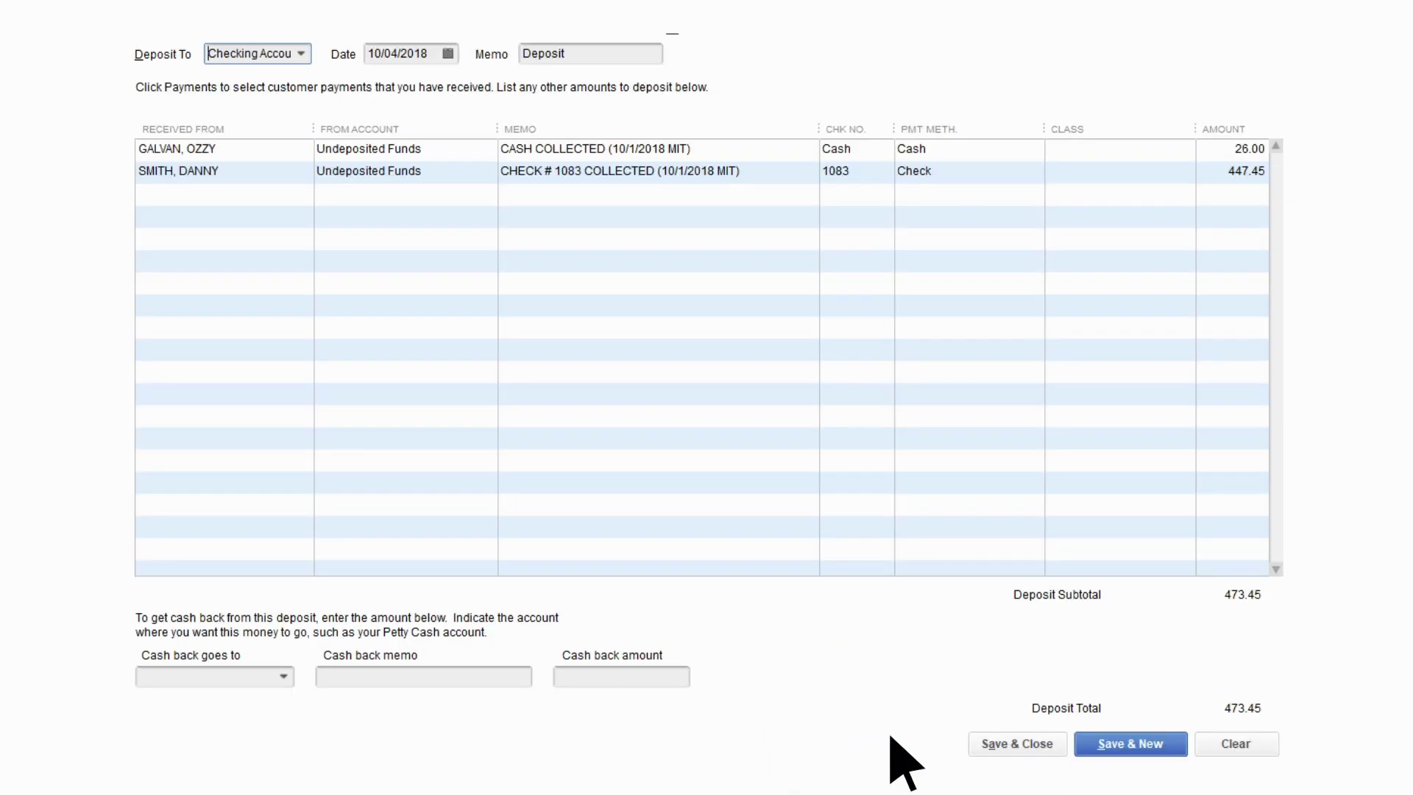
left_click(1011, 743)
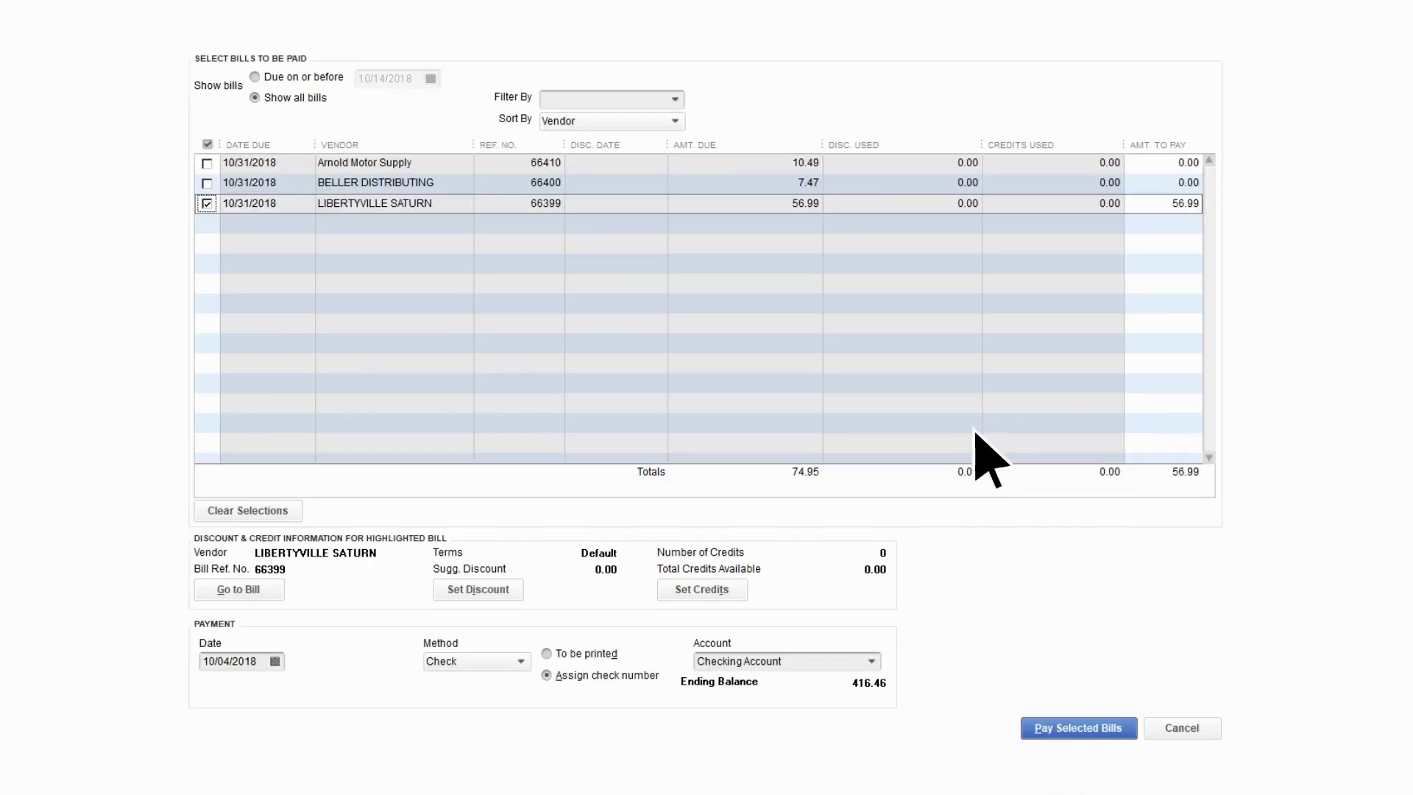
Pay the 56.99 LIBERTYVILLE SATURN bill by check from the Checking Account and finish the payment.
left_click(1074, 725)
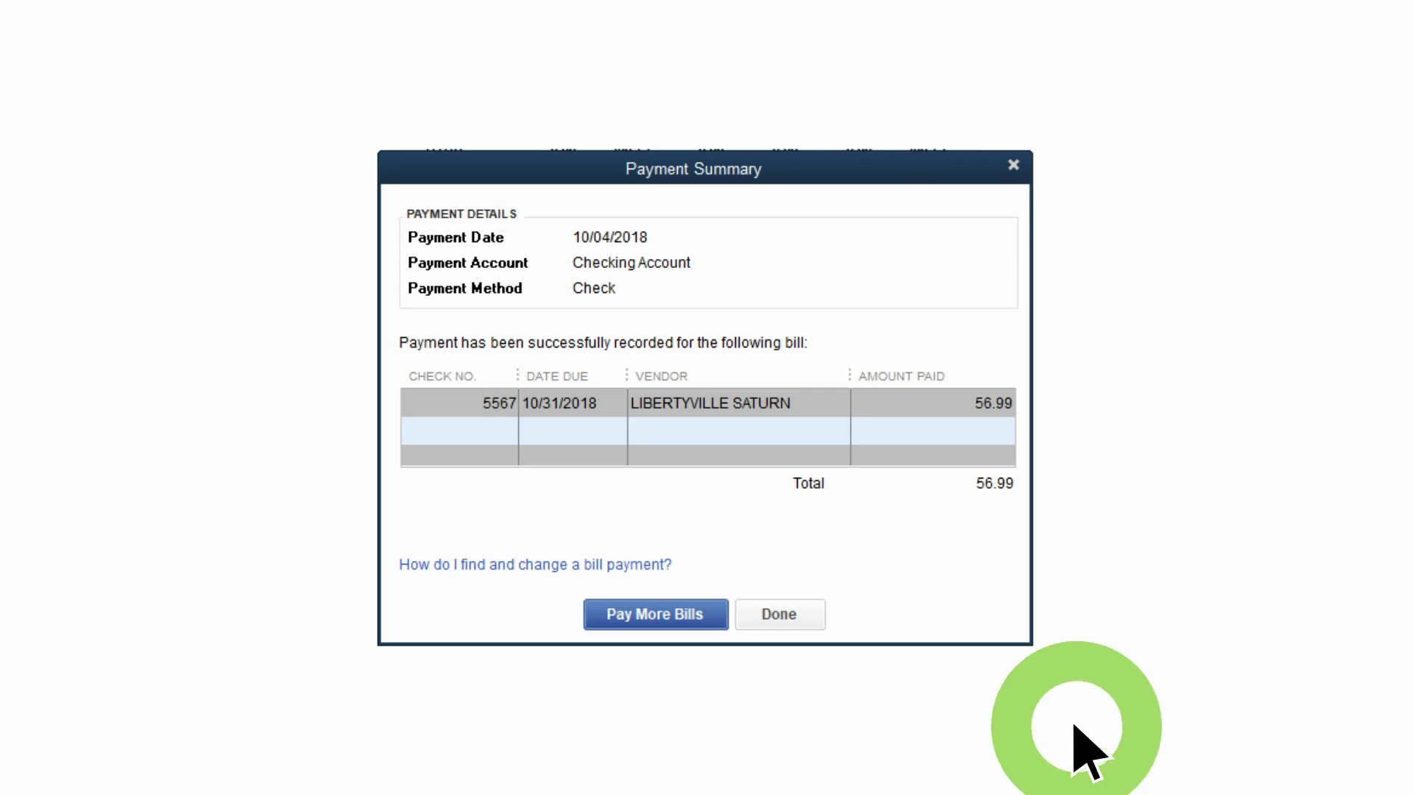
left_click(779, 615)
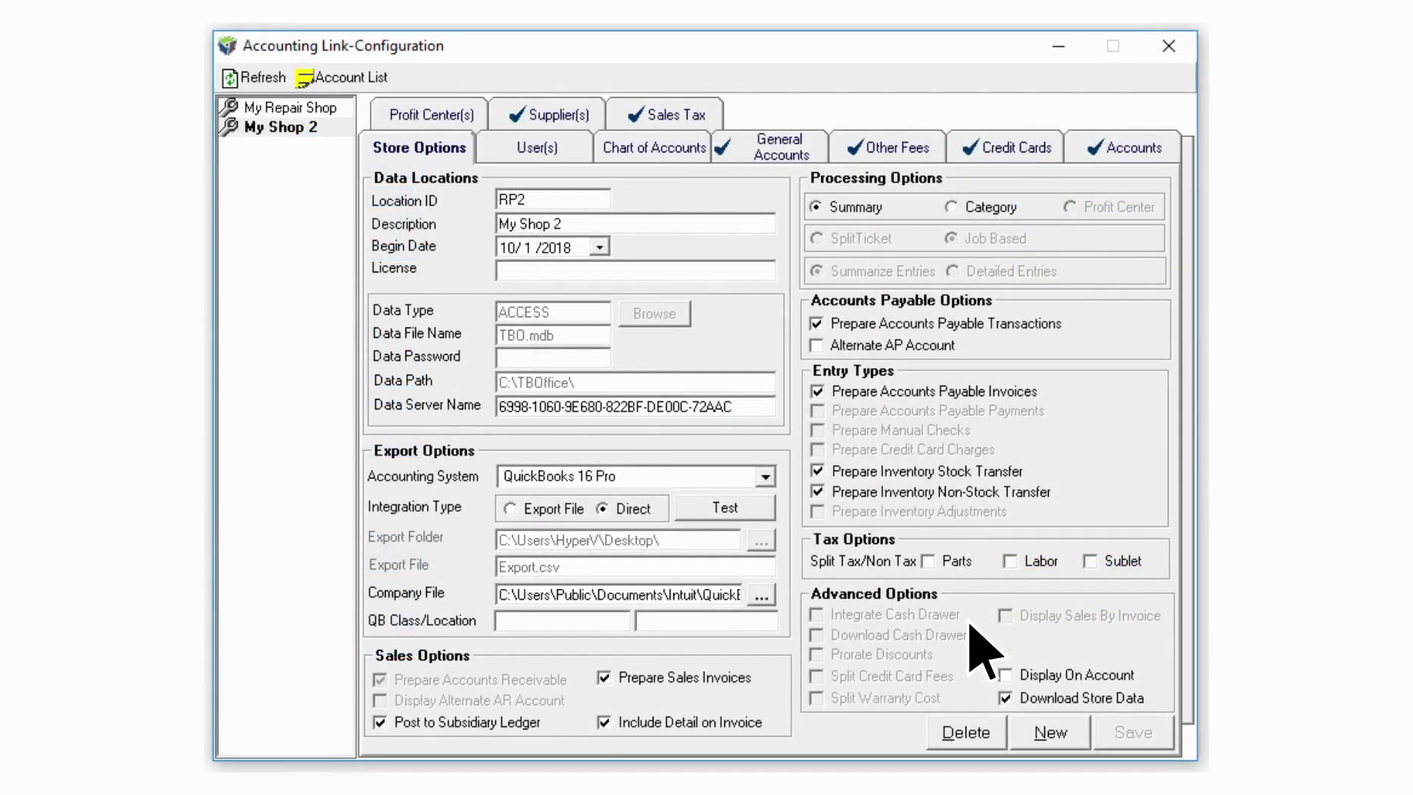
In the Accounting Link configuration, set the begin date of My Repair Shop to 10/1/2018.
left_click(297, 108)
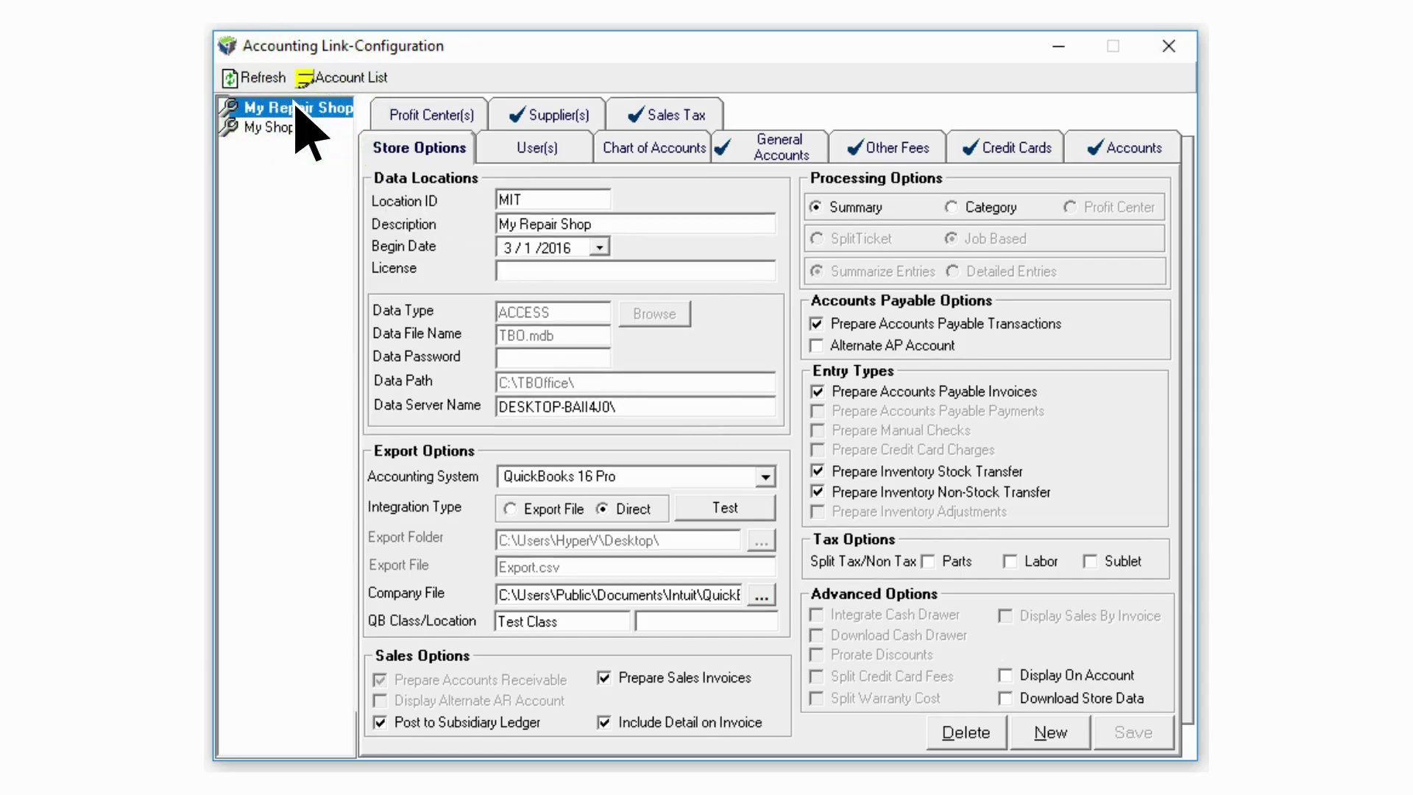
left_click(601, 248)
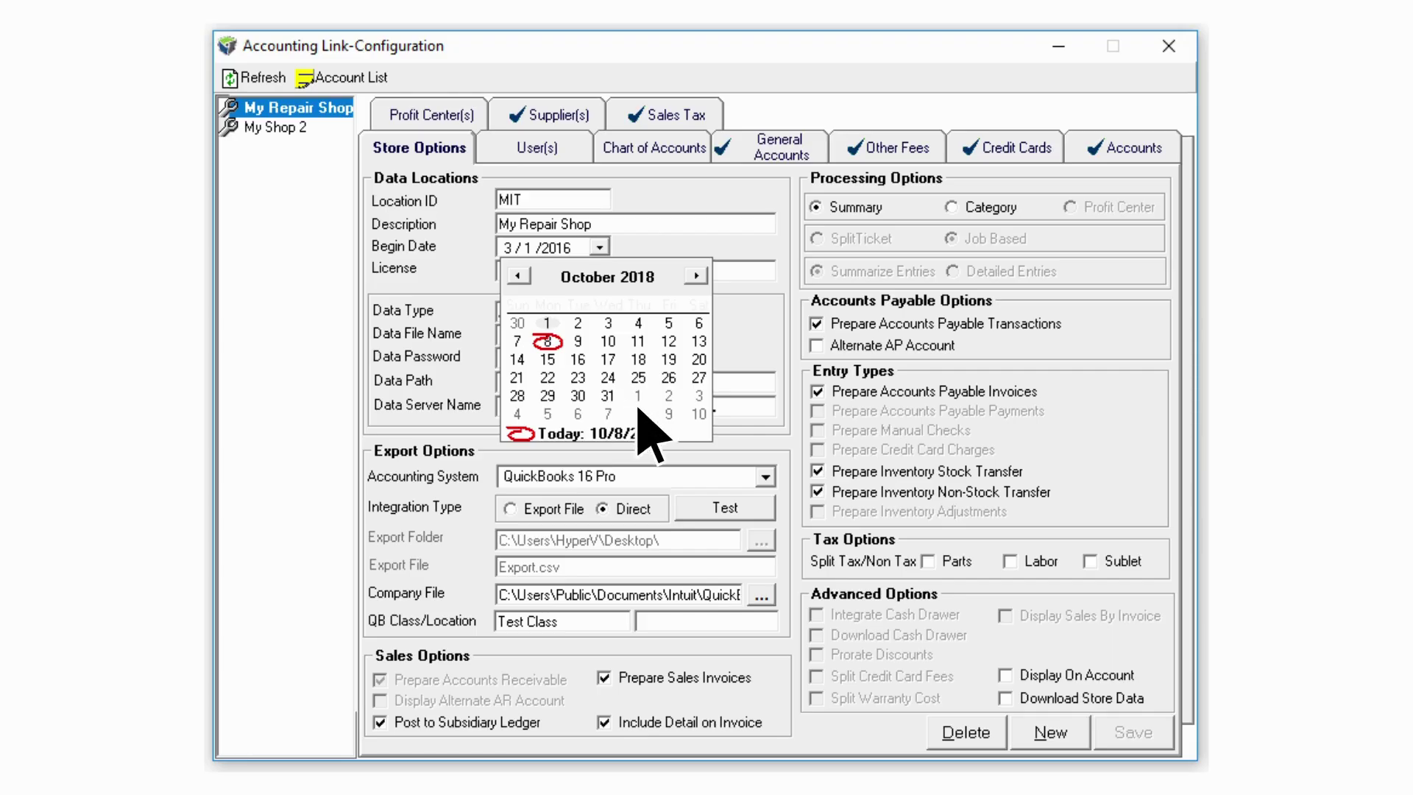
left_click(545, 340)
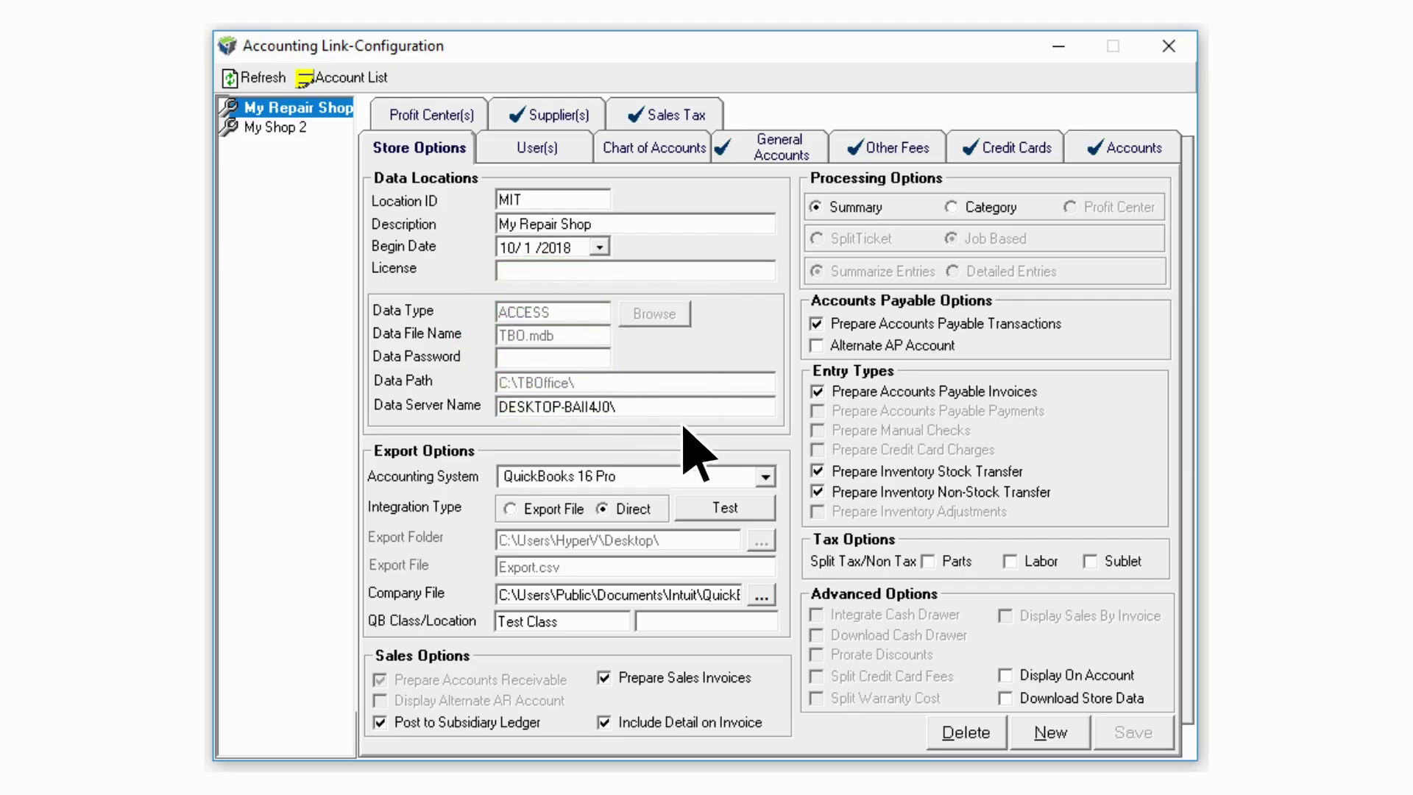
Examine the accounting systems available for export and the imported chart of accounts.
left_click(765, 477)
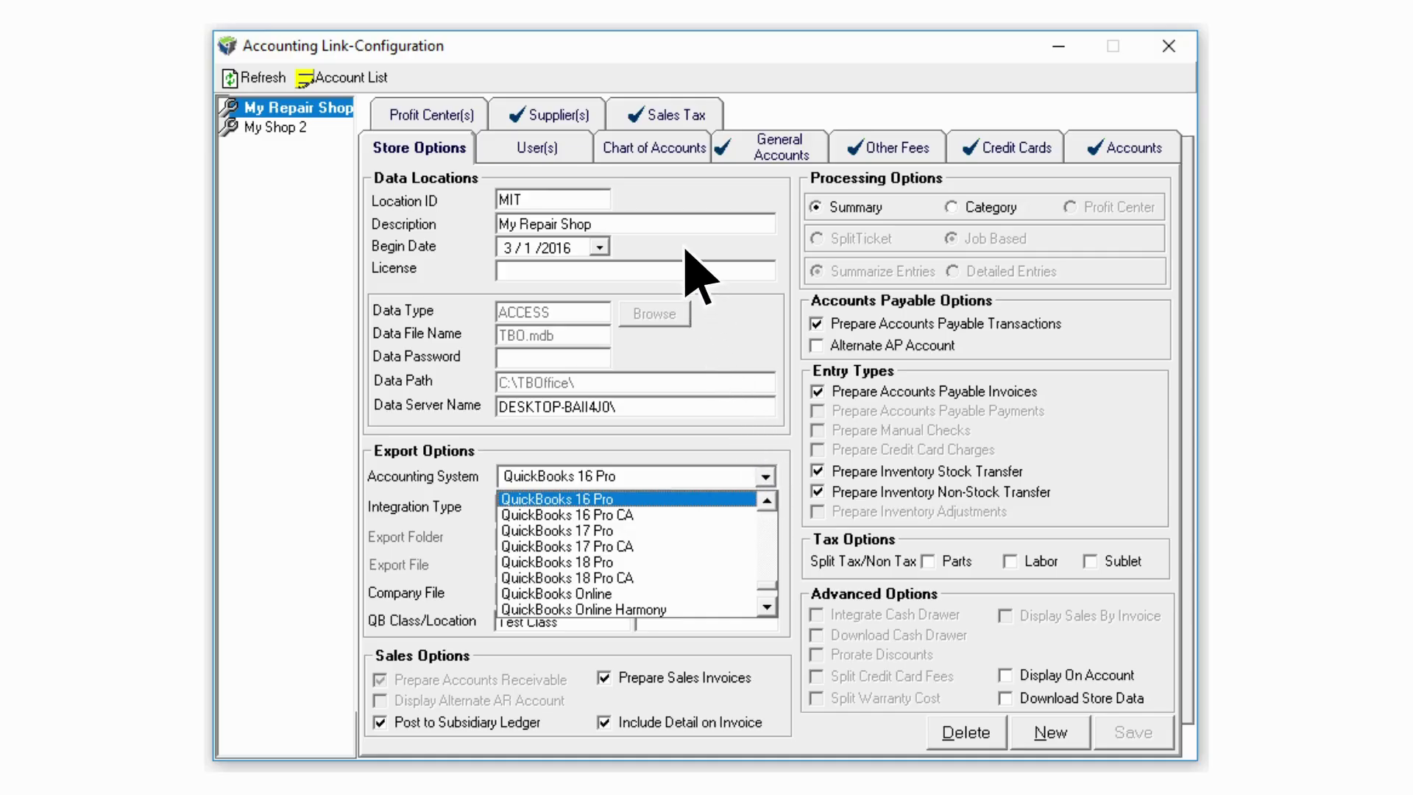
left_click(650, 148)
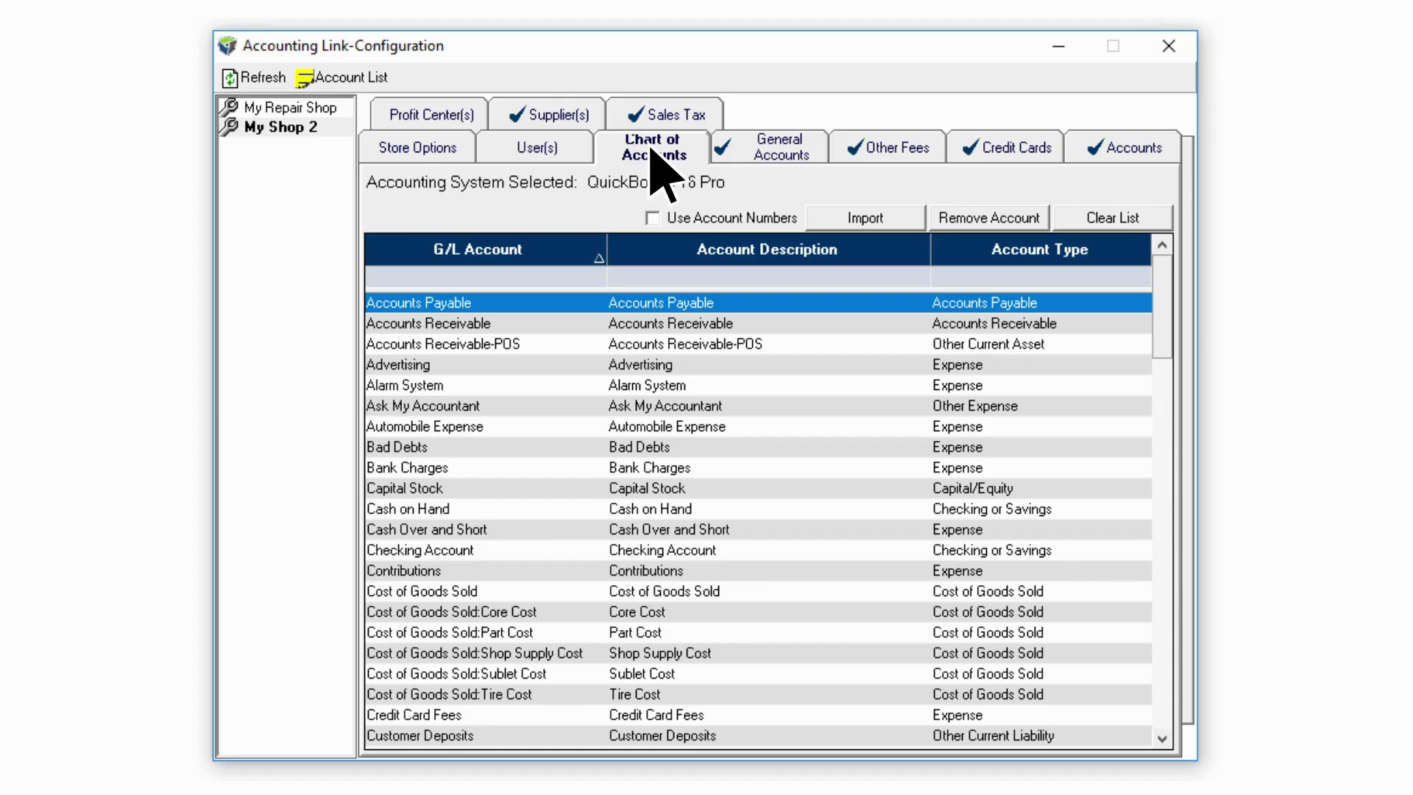
Return to the store options of My Shop 2 and open its QB Class entry for editing.
left_click(414, 147)
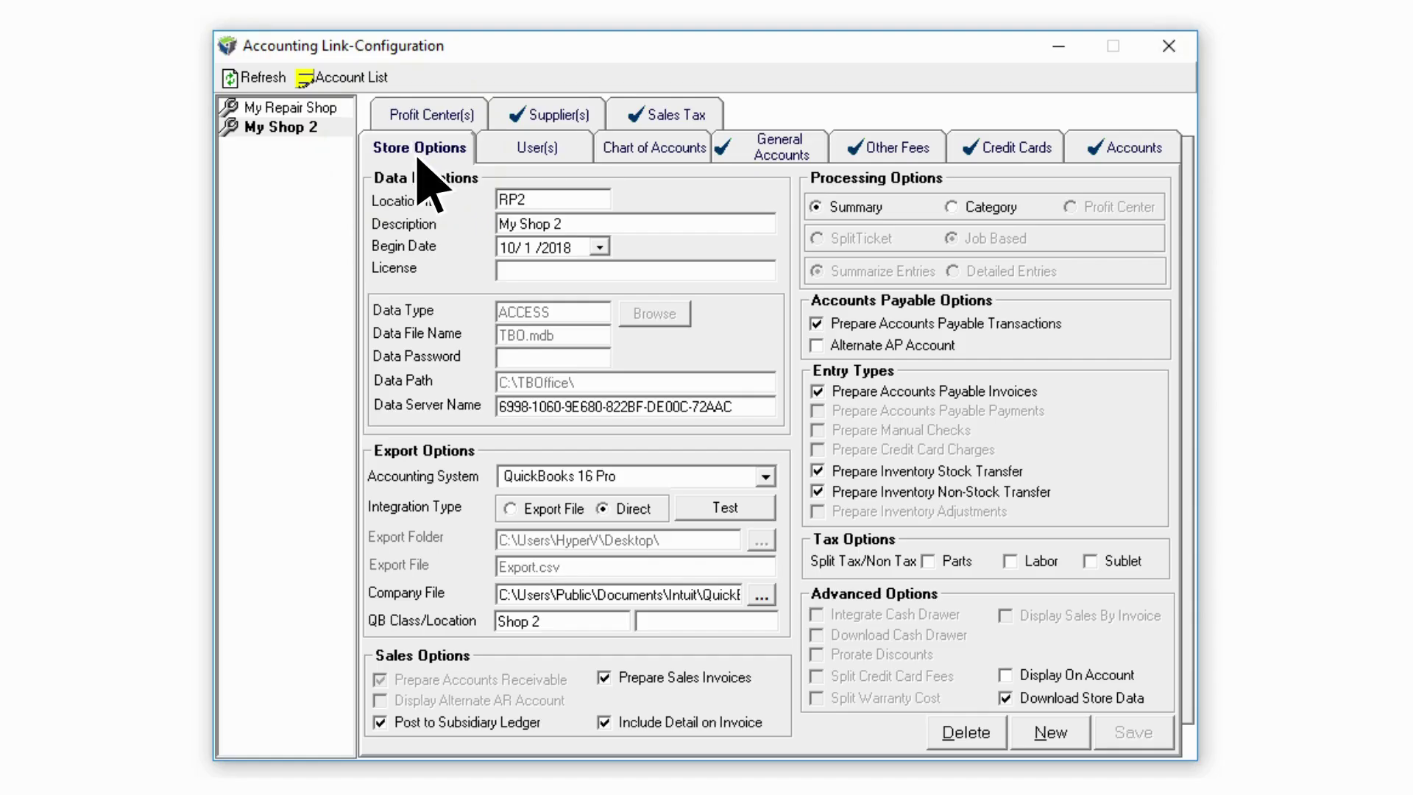
left_click(602, 622)
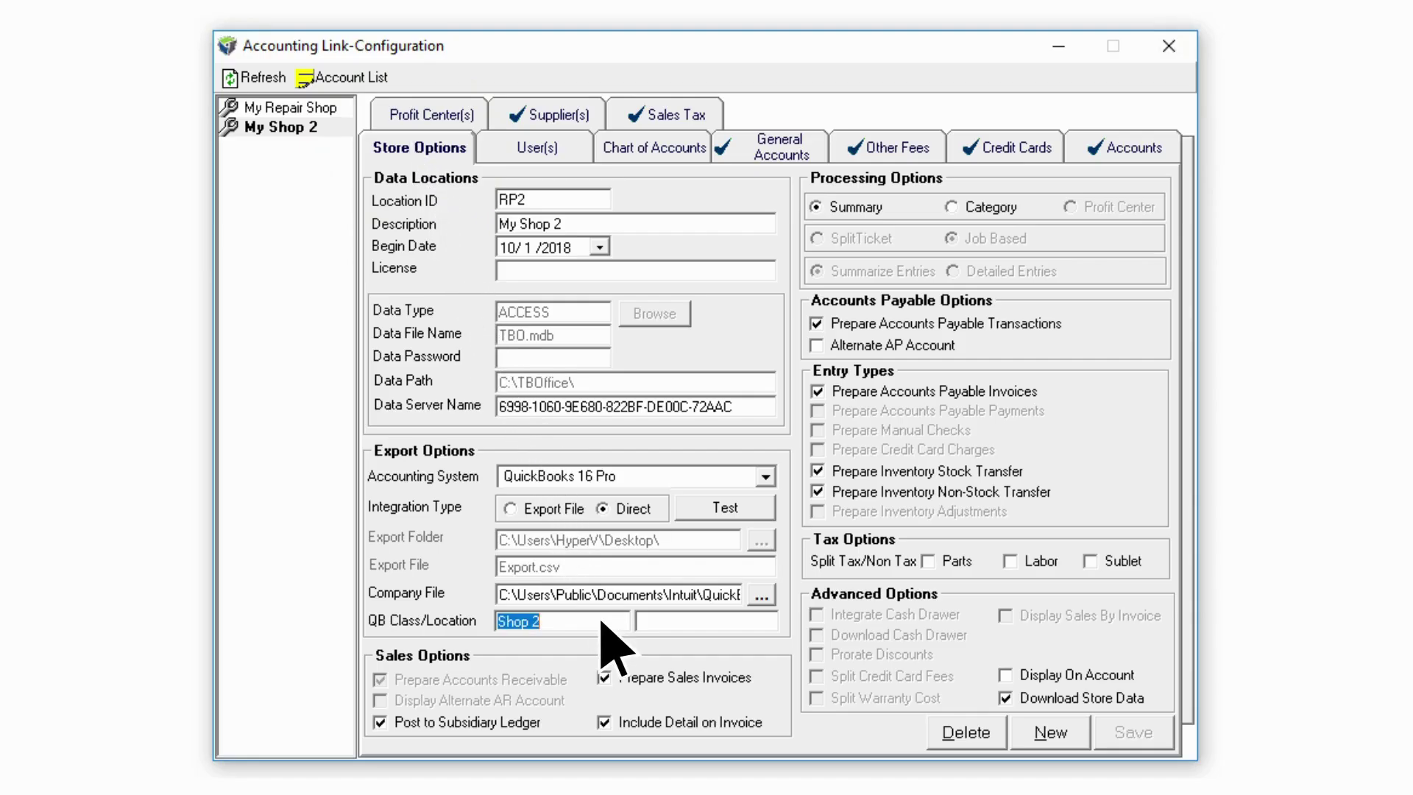